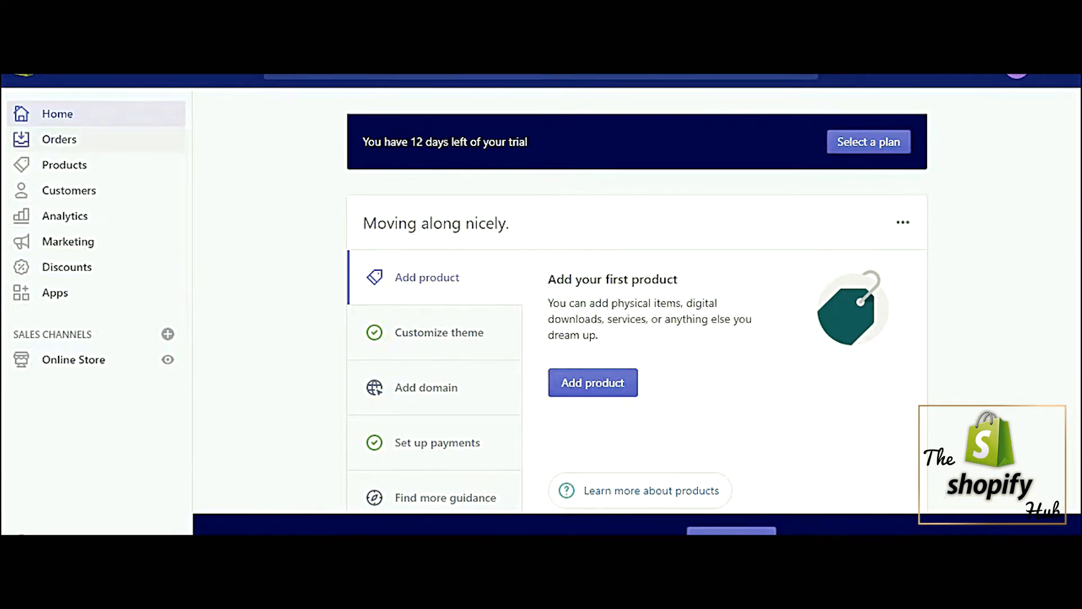
# - Open the add-product form from the Home page's setup guide, and return to Home
pyautogui.click(59, 139)
pyautogui.click(95, 124)
pyautogui.click(611, 392)
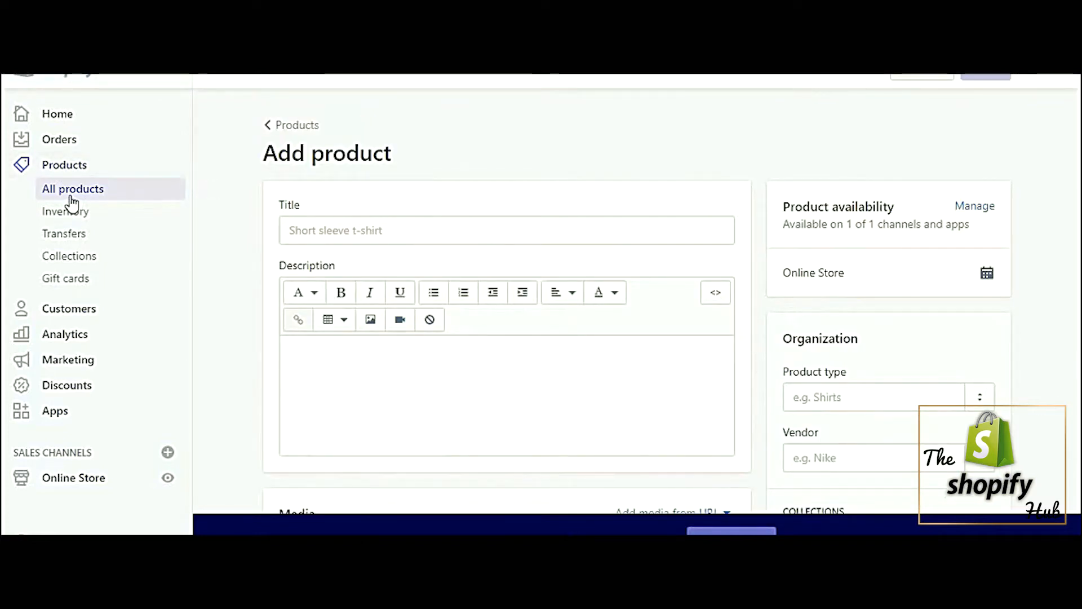
pyautogui.click(61, 122)
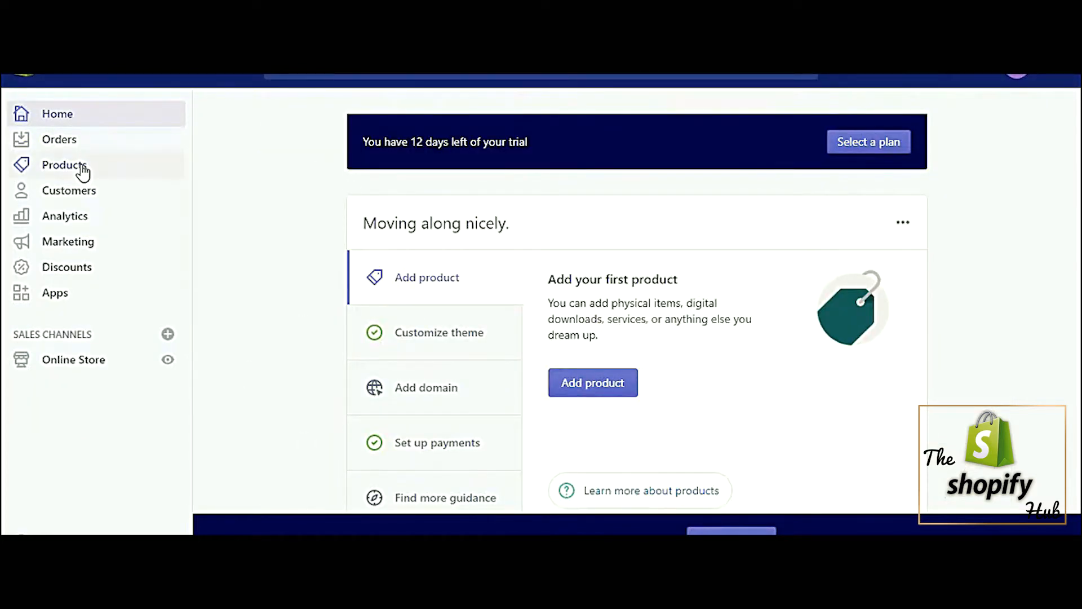
# - Go to the Products page and view the dialog for importing products by CSV
pyautogui.click(83, 173)
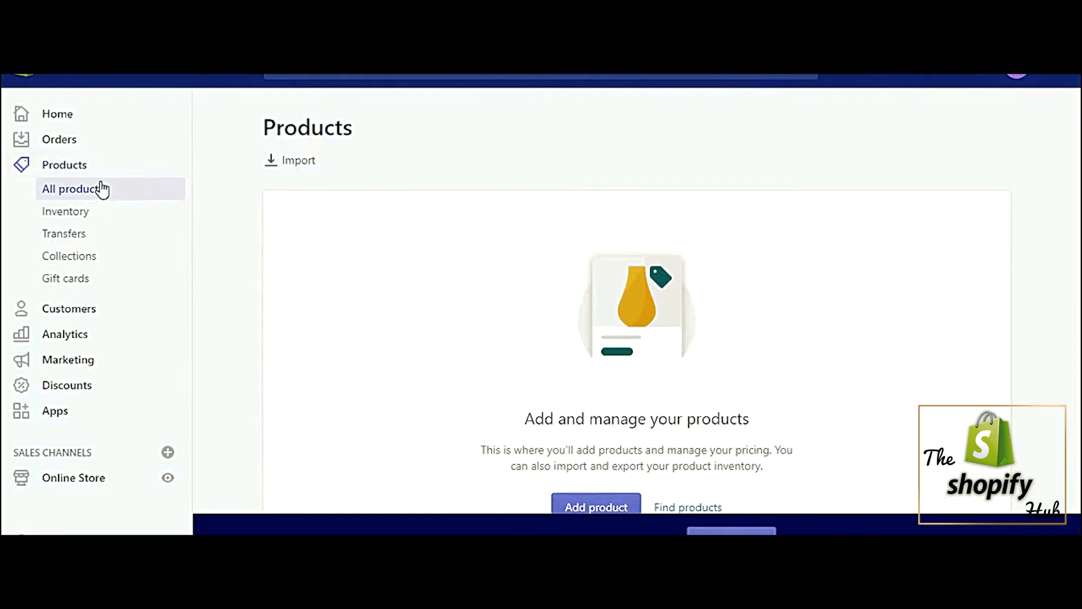
pyautogui.click(288, 163)
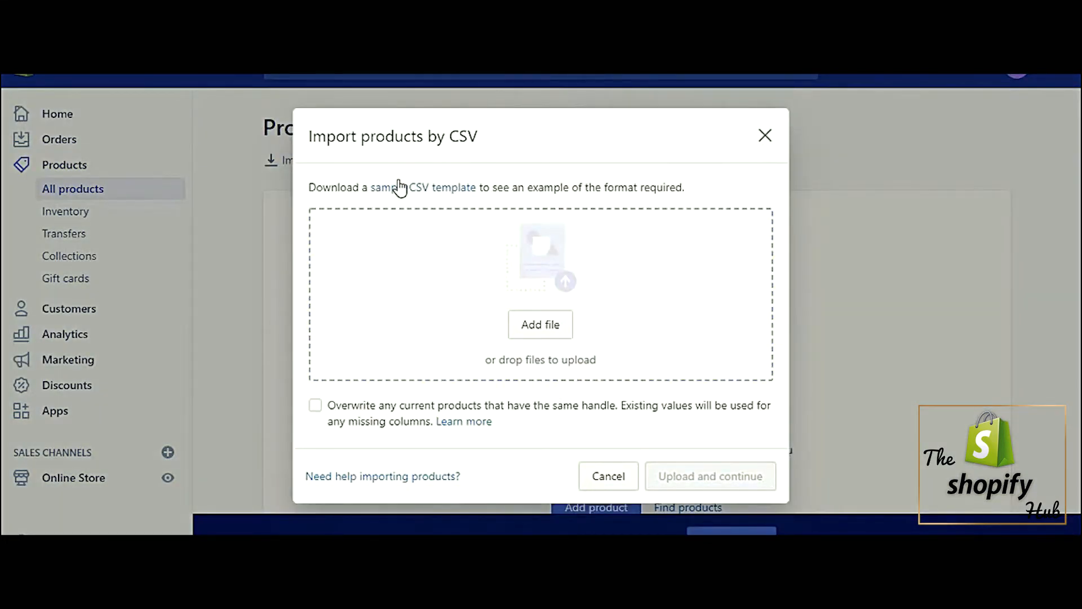
pyautogui.click(766, 138)
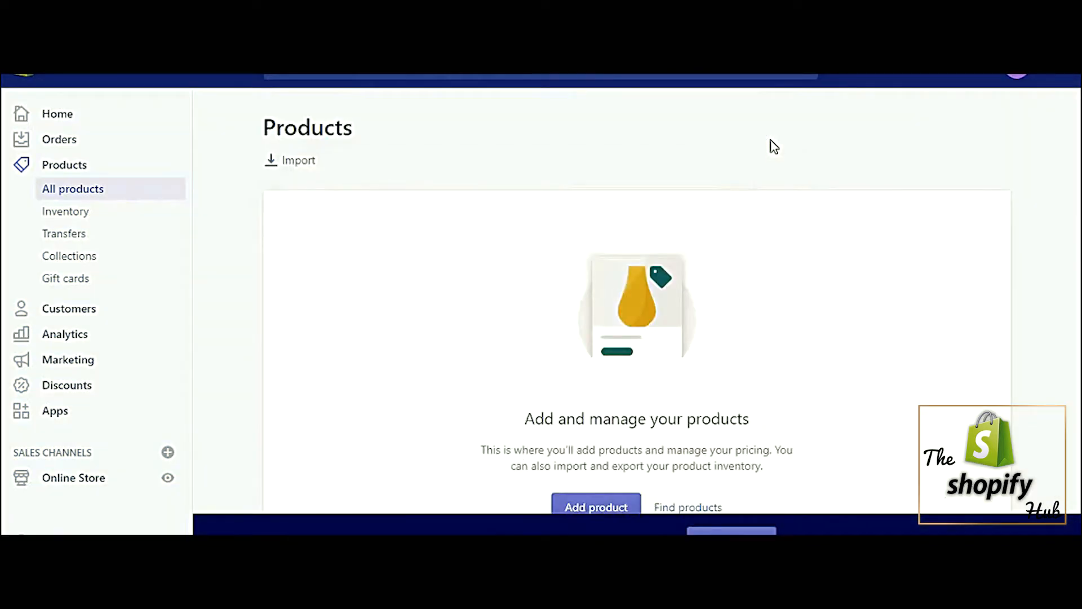
# - Start adding a new product from the empty Products page
pyautogui.scroll(-2, 774, 145)
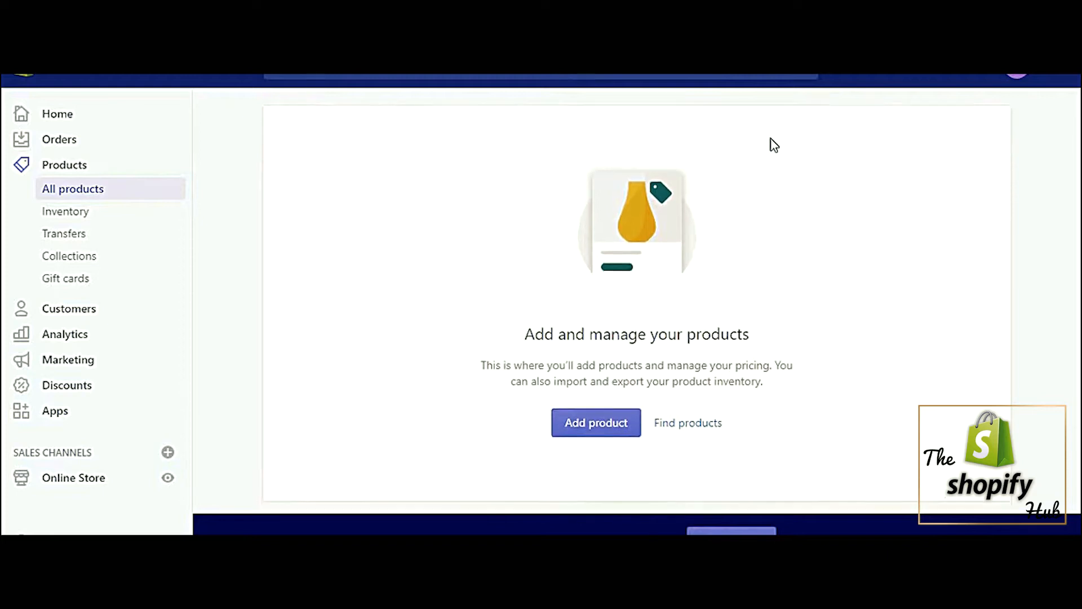
pyautogui.click(596, 423)
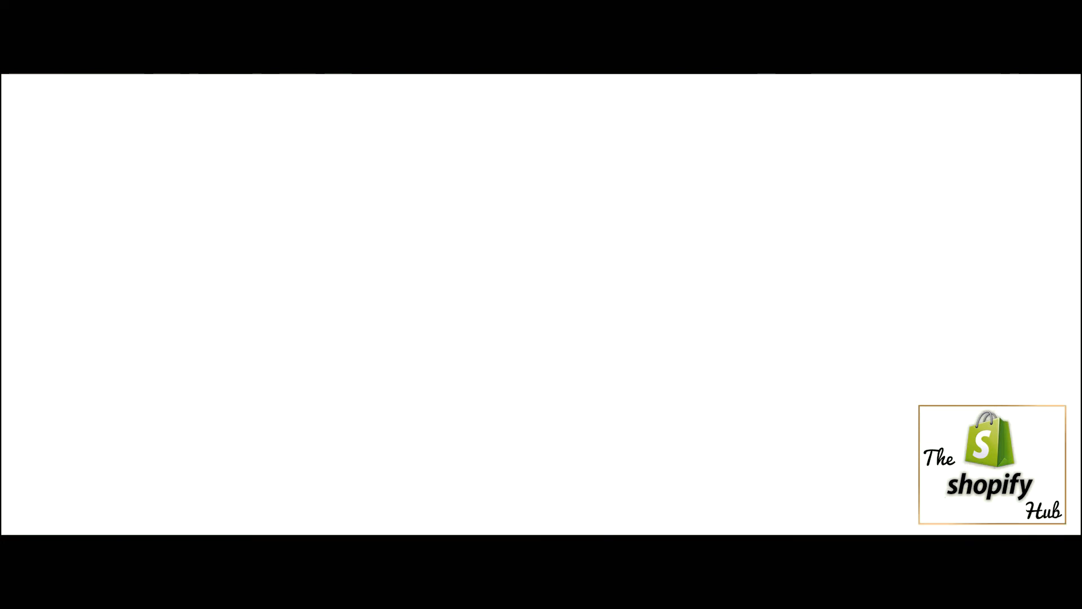
# - Search Google for "aliexpress" and open the AliExpress website
pyautogui.write('aliexpress')
pyautogui.press('Return')
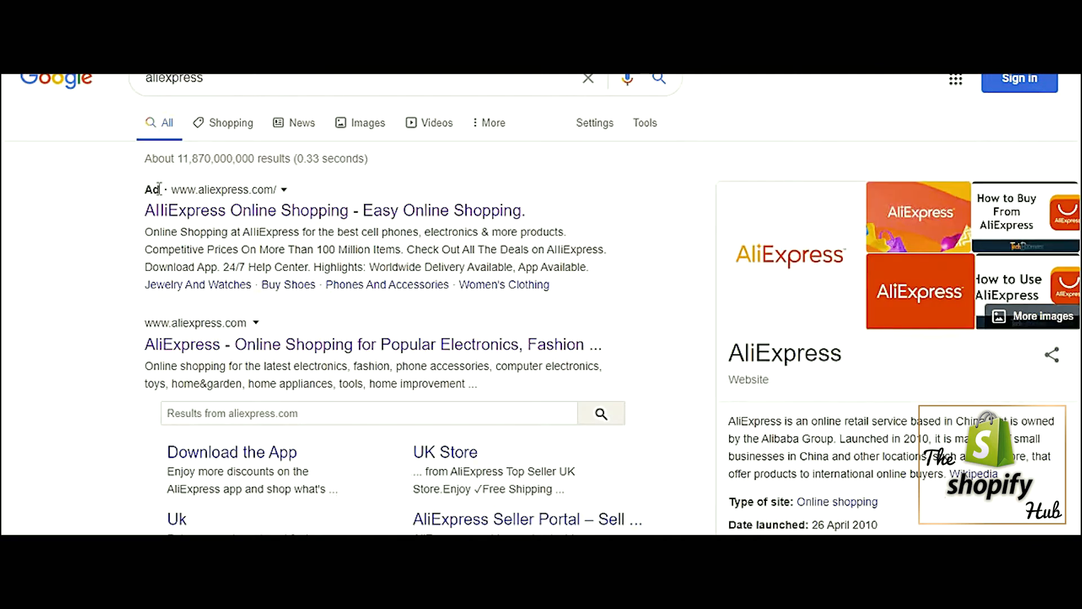
pyautogui.click(238, 347)
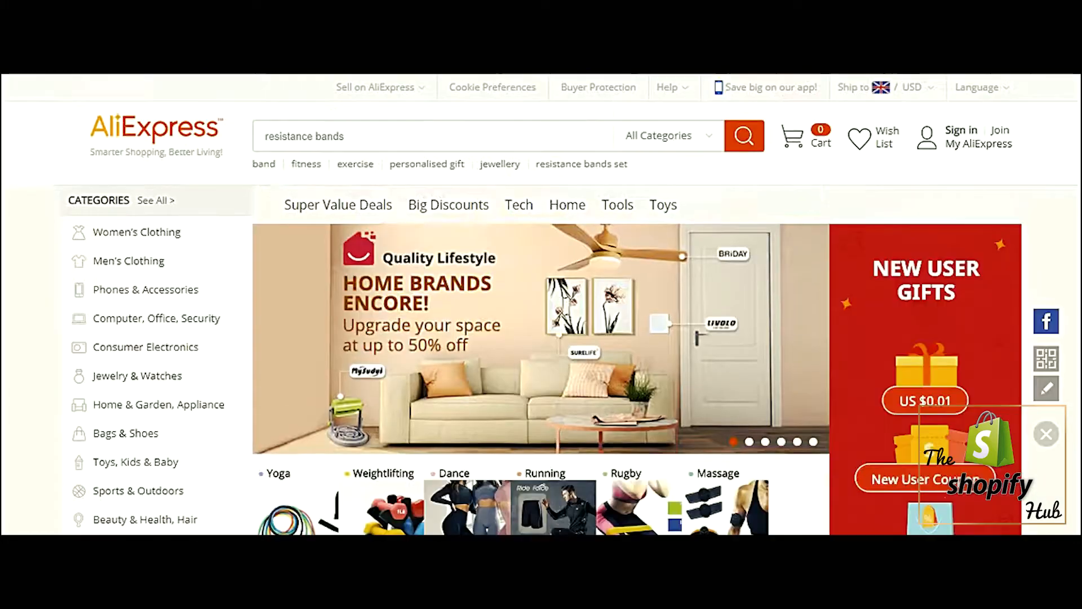
# - Search AliExpress for "resistance bands"
pyautogui.click(350, 137)
pyautogui.write('res')
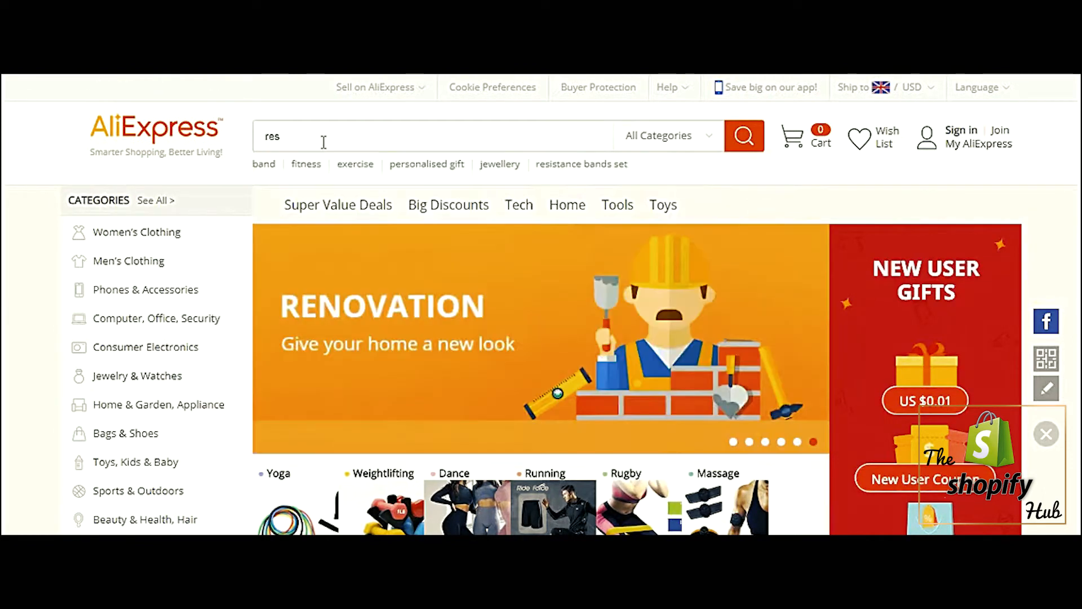
pyautogui.write('is')
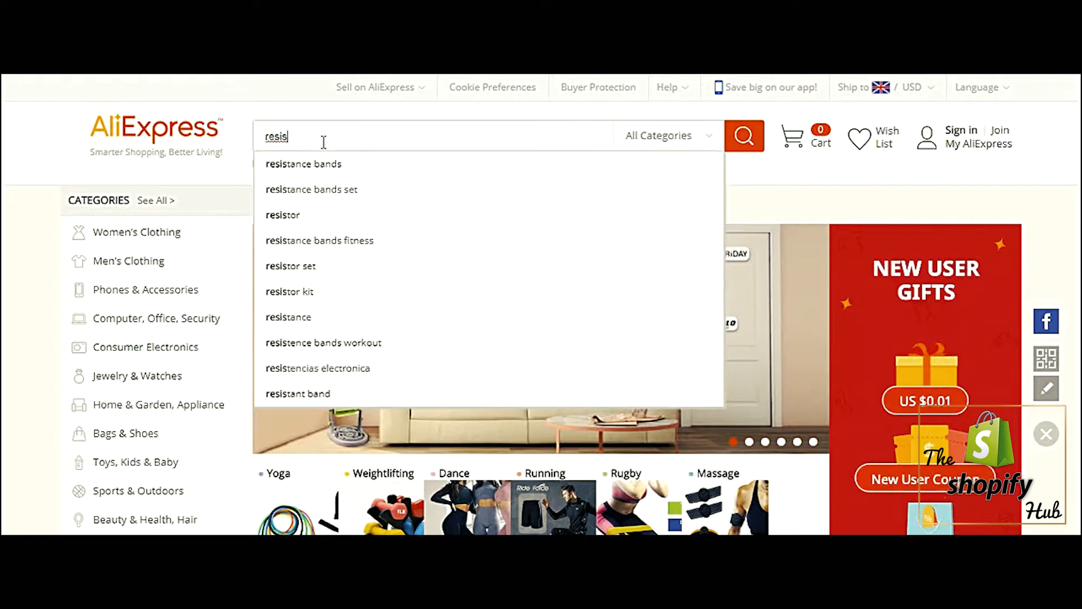
pyautogui.write('tance bands')
pyautogui.press('Return')
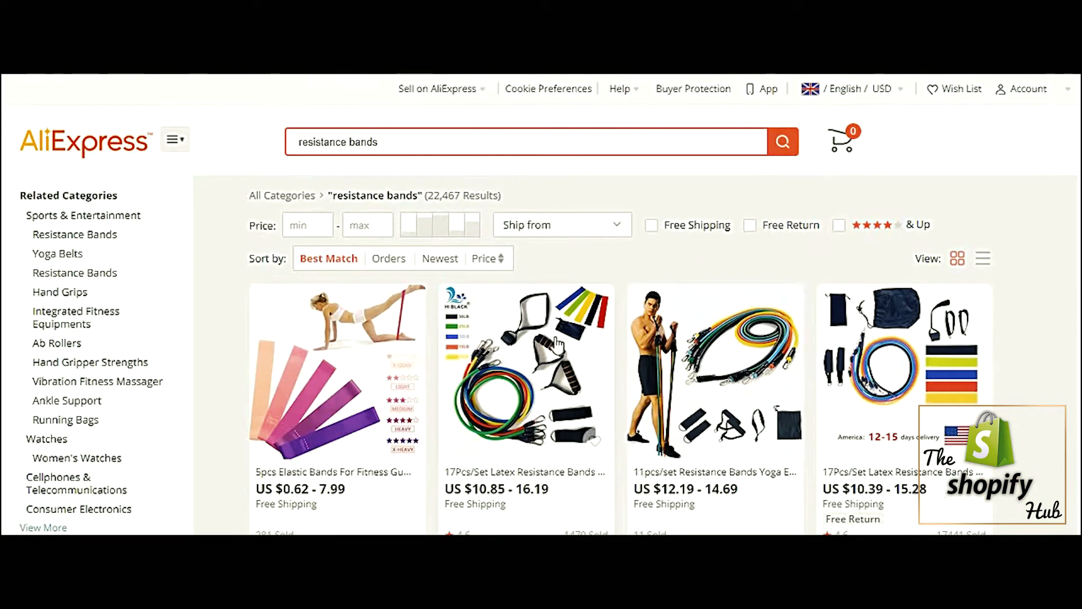
# - Open the HIBLACK Store's 17Pcs/Set Latex Resistance Bands listing and look through its product images
pyautogui.click(559, 344)
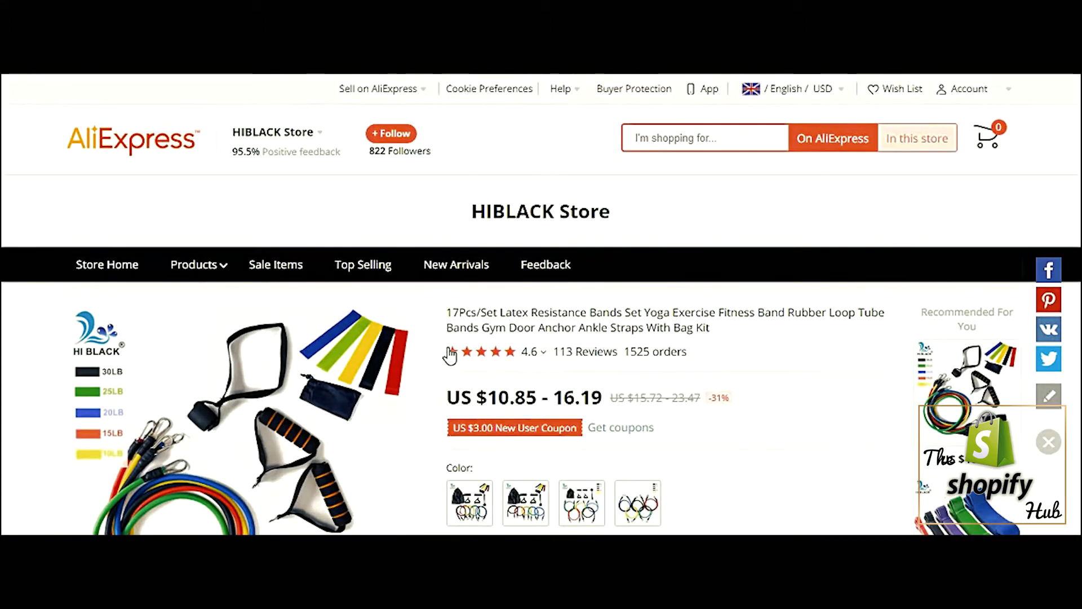
pyautogui.moveTo(449, 352)
pyautogui.scroll(-1, 455, 351)
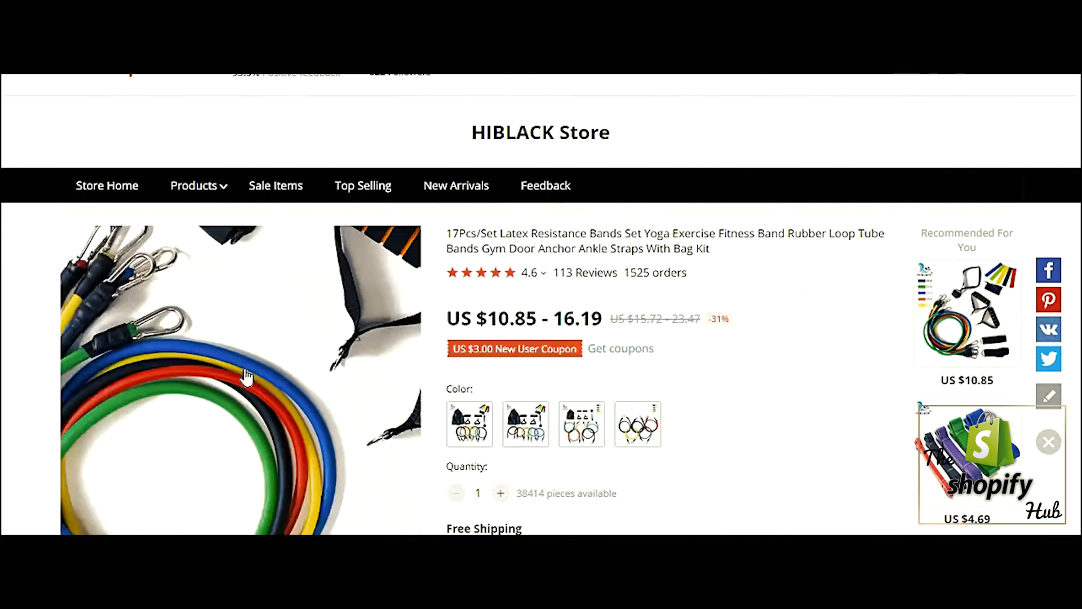
pyautogui.scroll(-2, 246, 375)
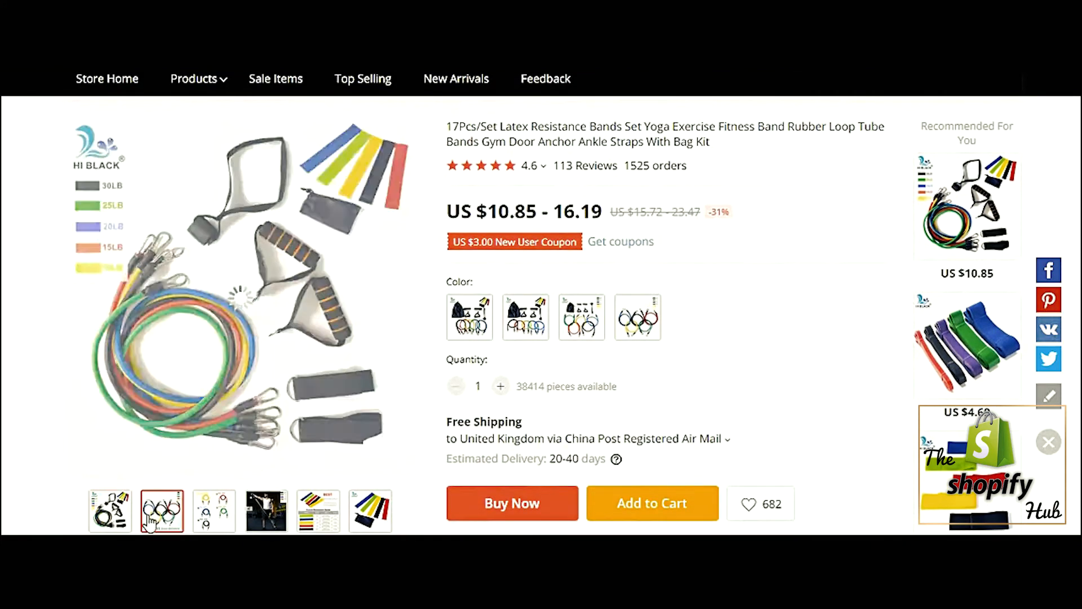
pyautogui.moveTo(219, 512)
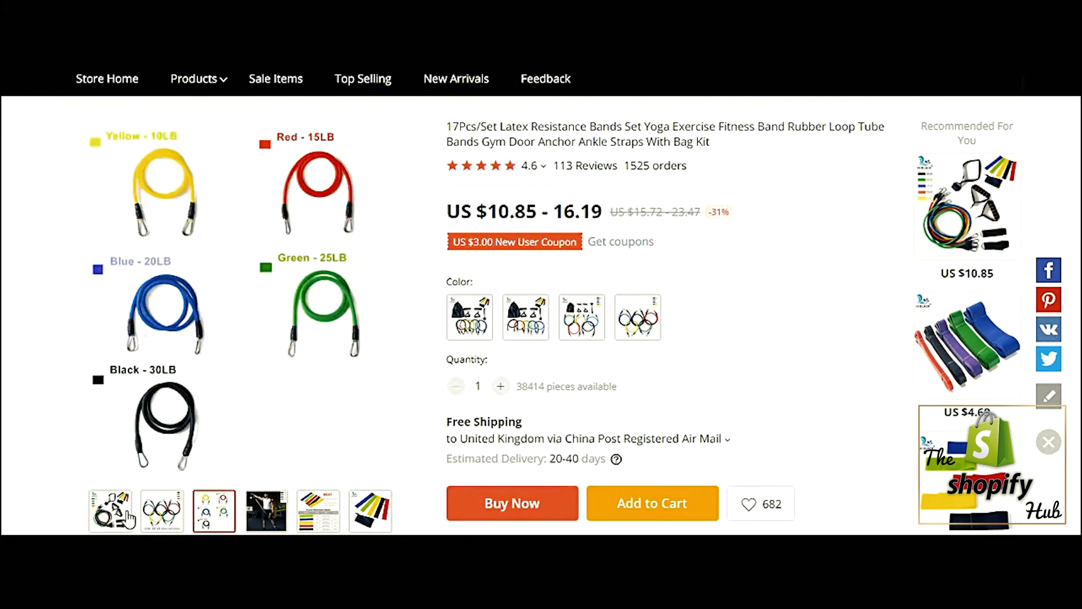
pyautogui.moveTo(121, 518)
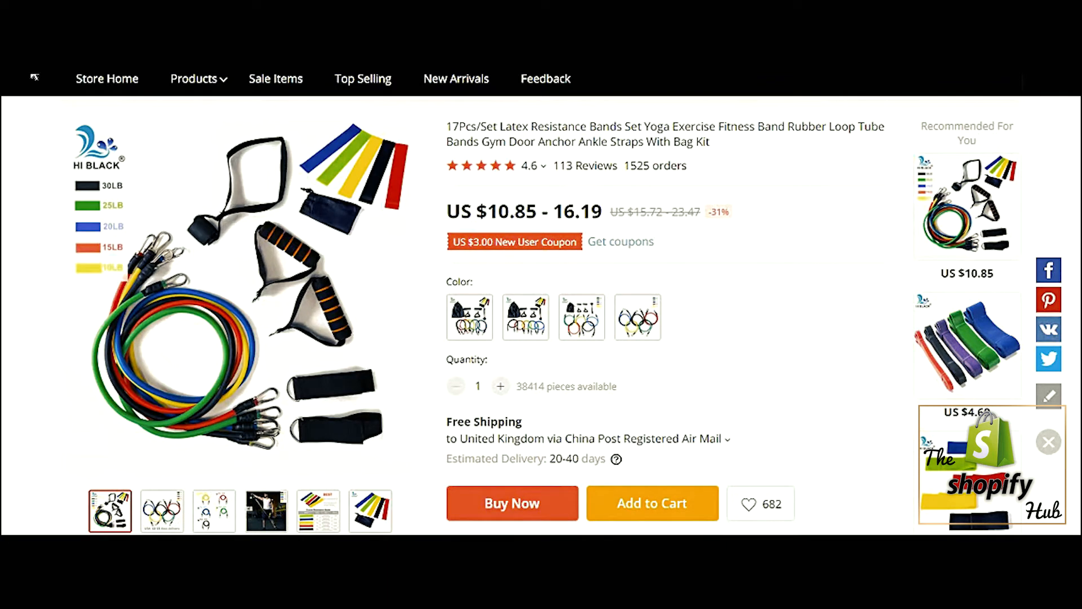
# - Search all of AliExpress again for "resistance bands" from the listing page
pyautogui.scroll(3, 333, 159)
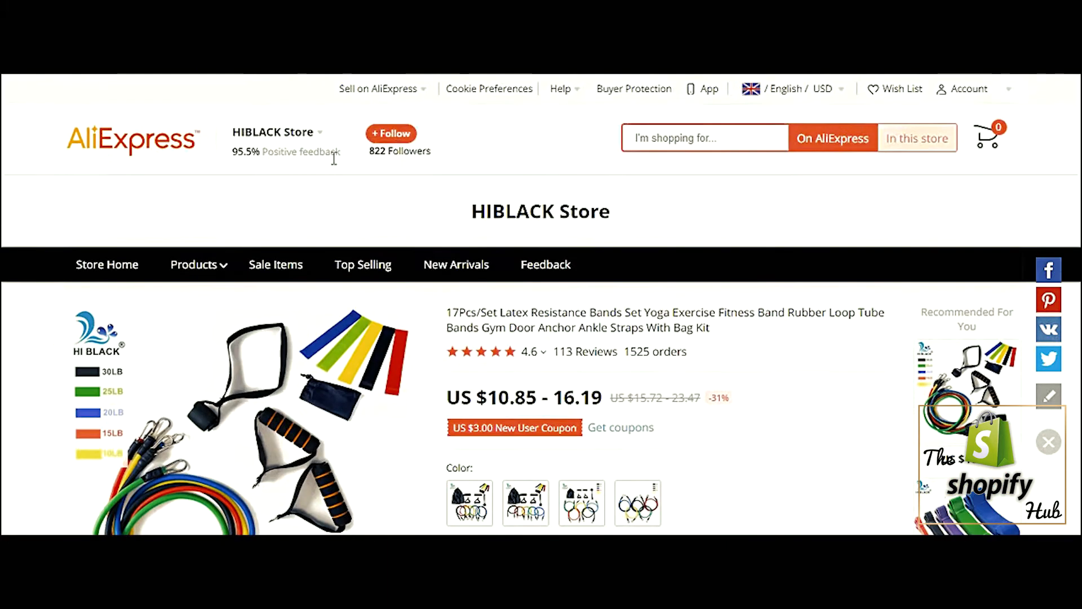
pyautogui.click(683, 138)
pyautogui.write('res')
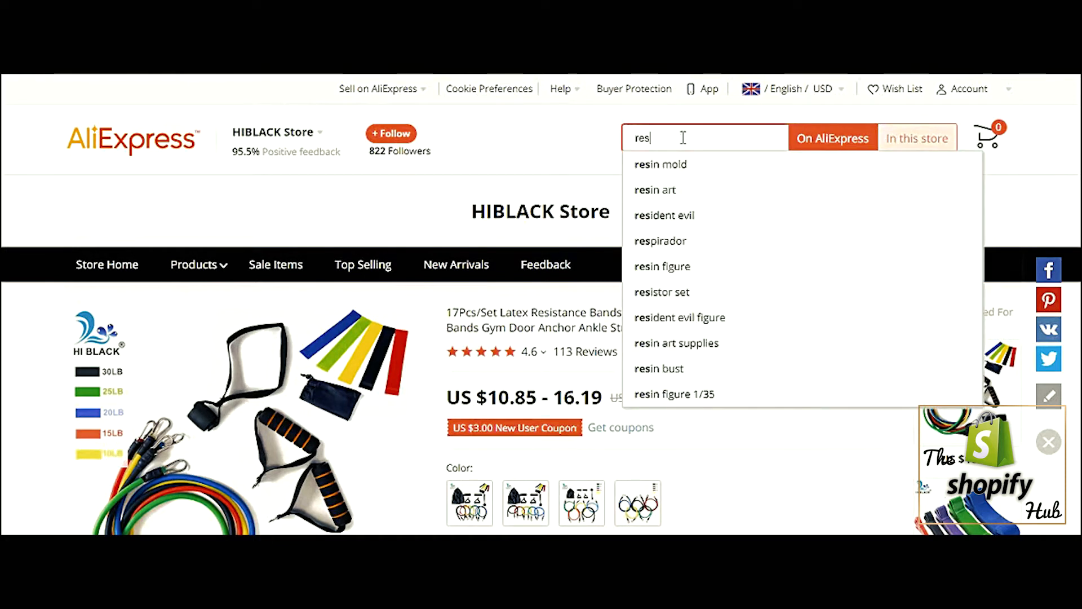
pyautogui.write('istan')
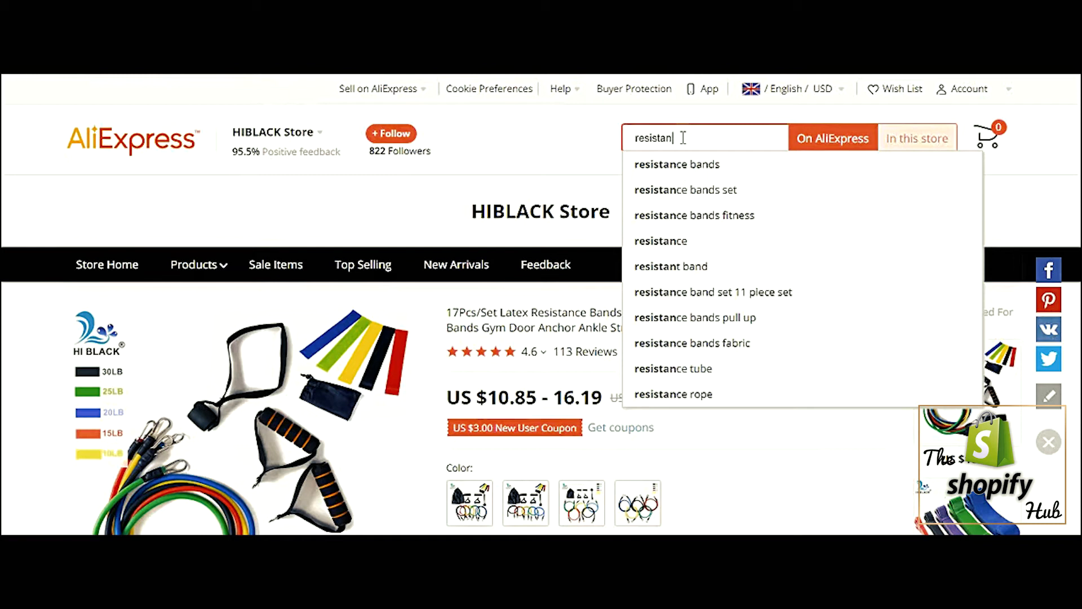
pyautogui.click(687, 168)
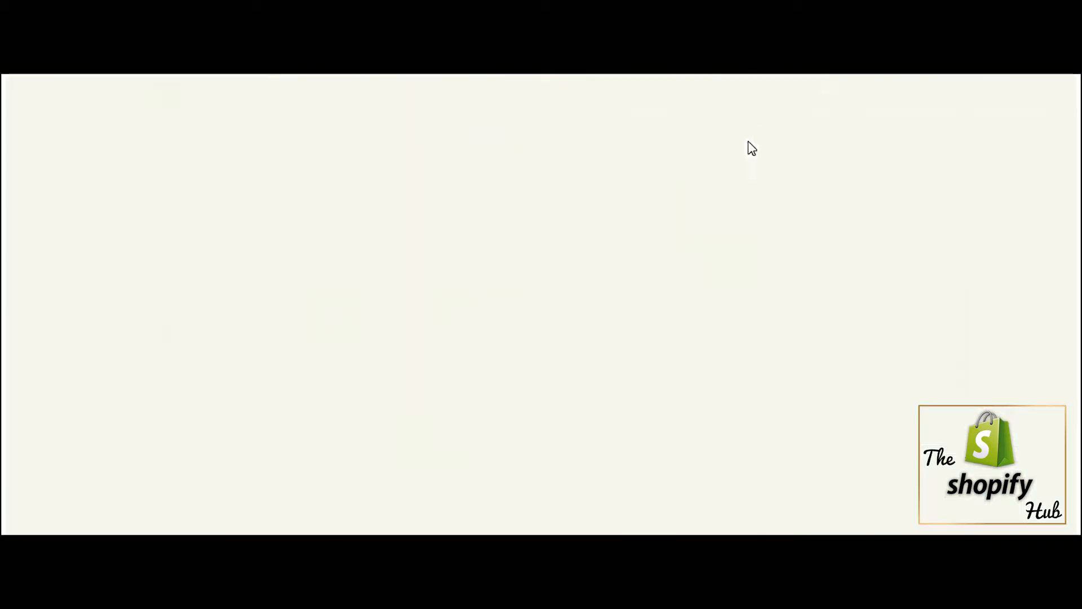
# - Browse the resistance bands results and open the 11Pcs Yoga Pull Rope Resistance Bands Set listing
pyautogui.scroll(-3, 713, 327)
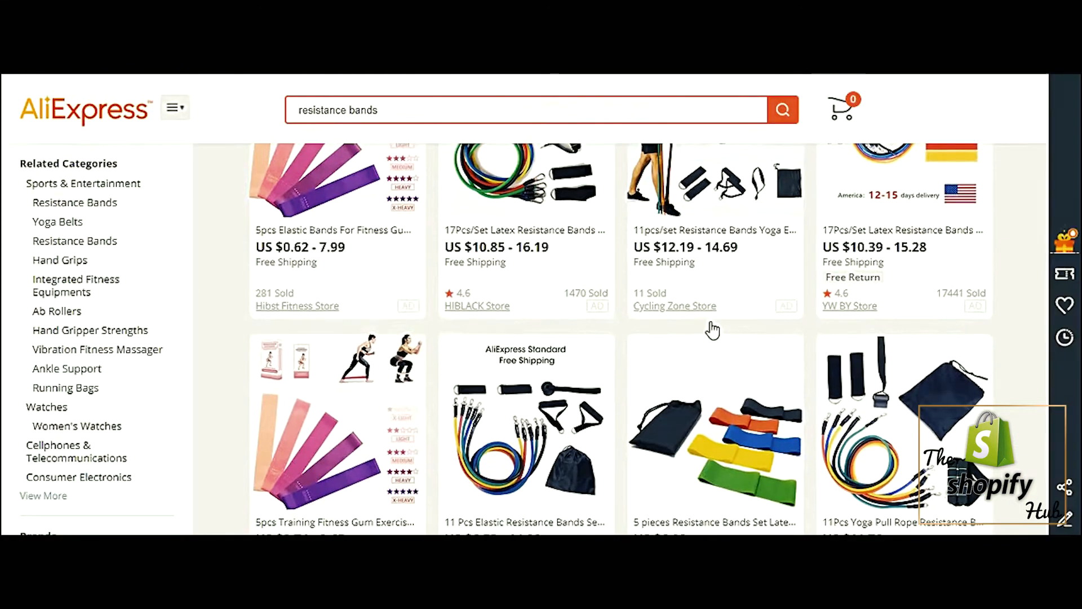
pyautogui.scroll(-2, 713, 328)
pyautogui.scroll(-5, 713, 329)
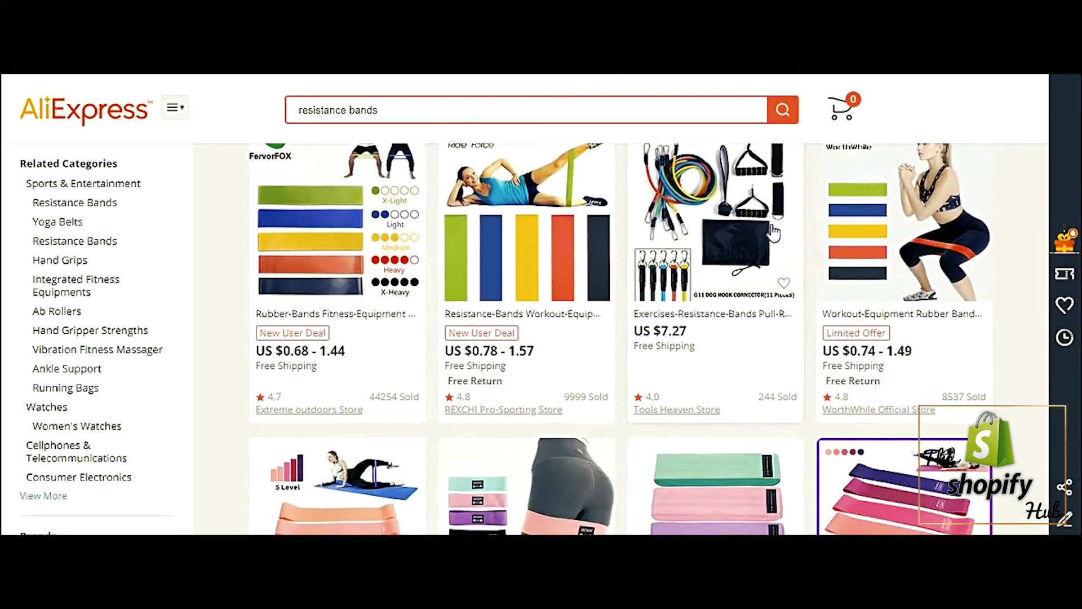
pyautogui.scroll(4, 815, 162)
pyautogui.scroll(5, 814, 163)
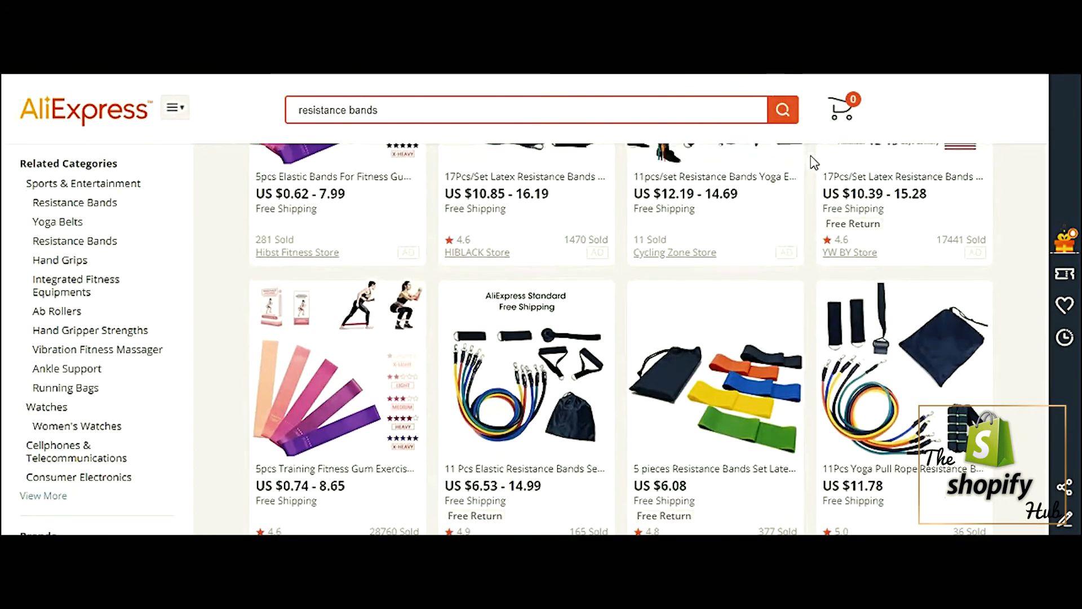
pyautogui.scroll(-5, 814, 162)
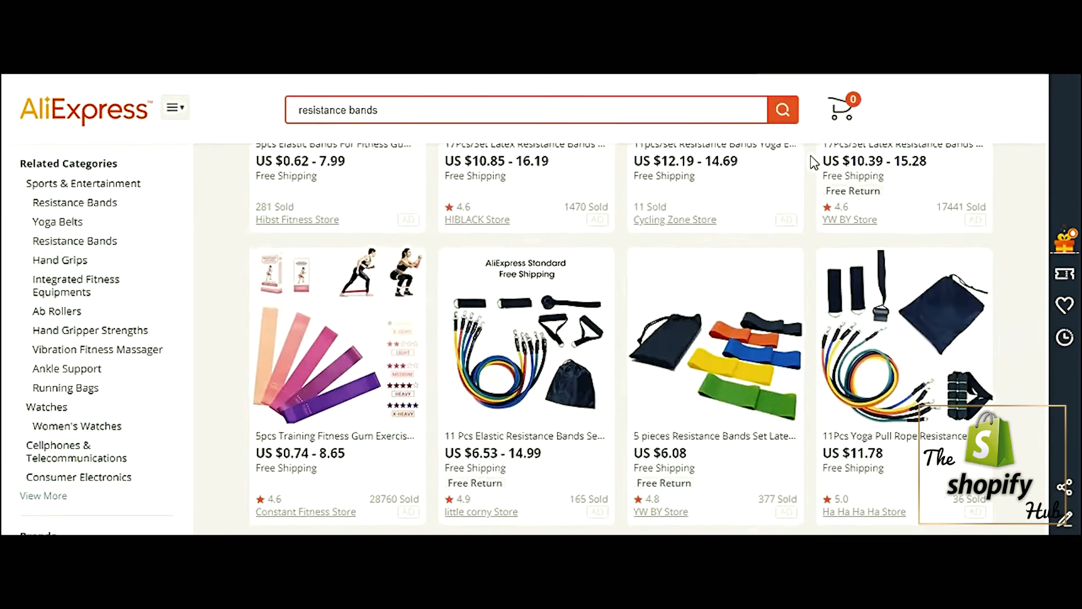
pyautogui.scroll(-3, 814, 162)
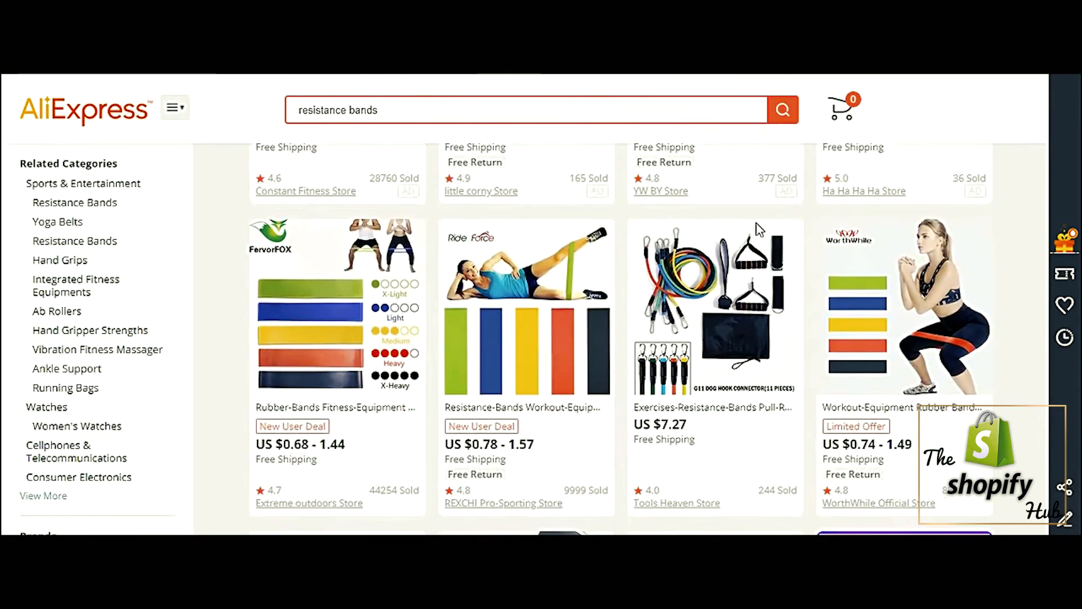
pyautogui.scroll(3, 756, 235)
pyautogui.scroll(1, 754, 302)
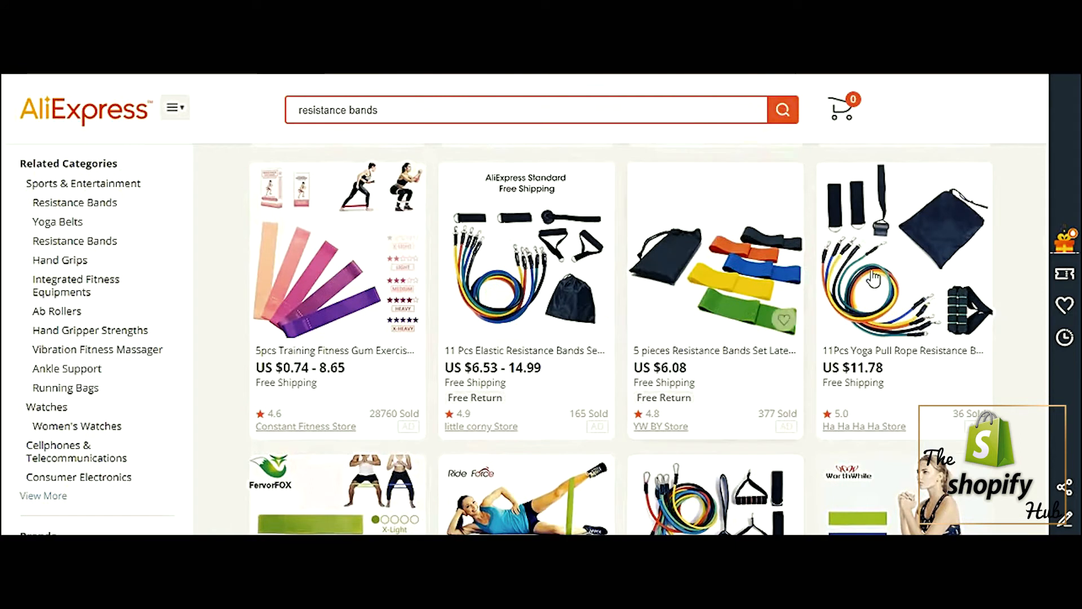
pyautogui.click(920, 247)
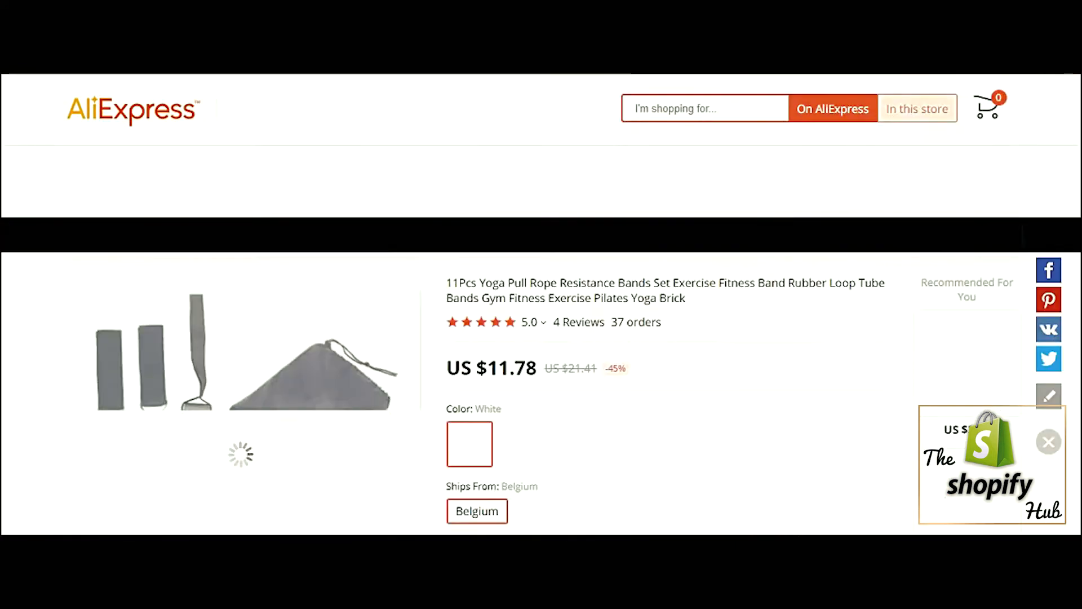
pyautogui.scroll(-3, 491, 194)
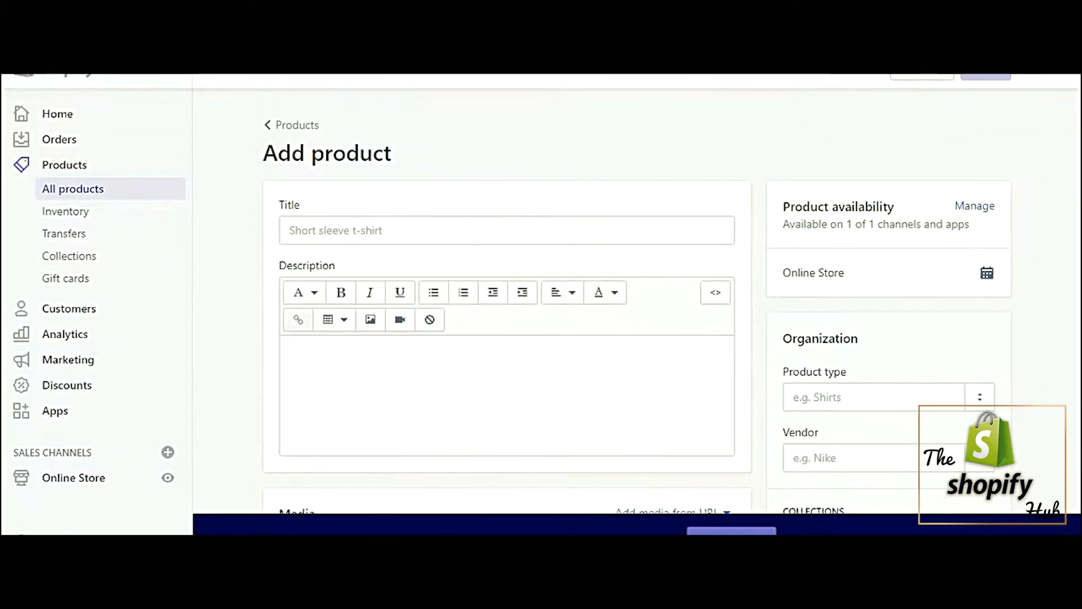
# - Switch to Shopify's add-product form, title the product "Resistance Band (Full Set", and place the cursor in the description
pyautogui.click(348, 232)
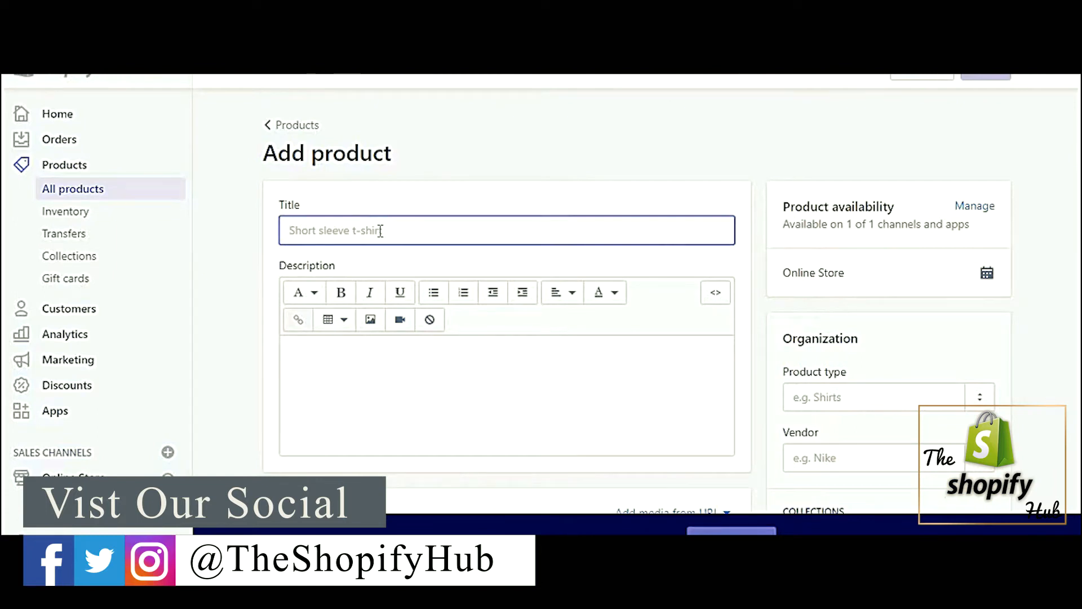
pyautogui.write('Resistance')
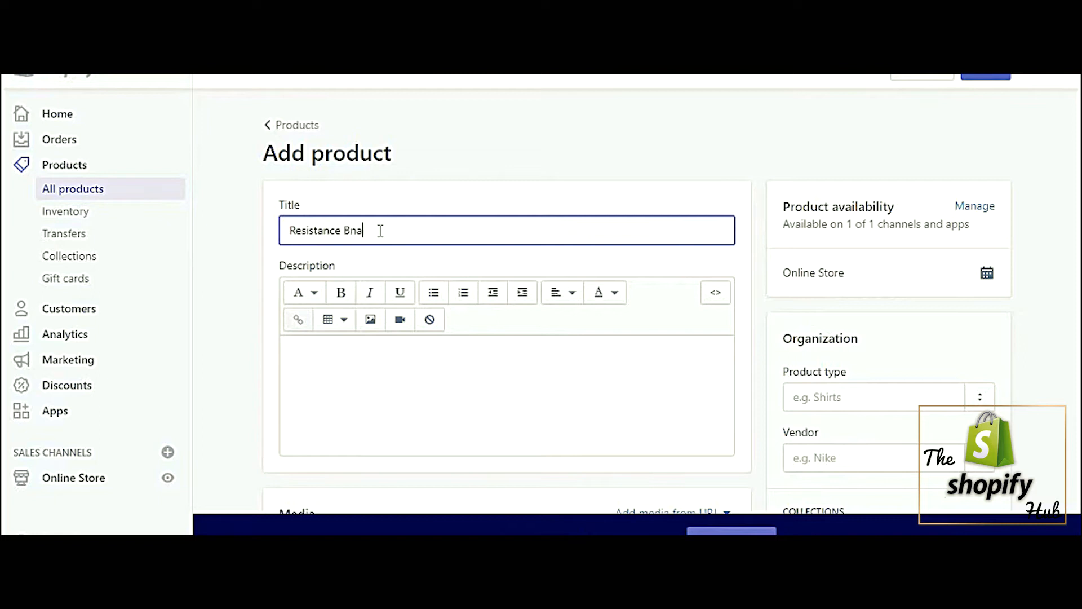
pyautogui.write(' Band (Full Set')
pyautogui.click(369, 367)
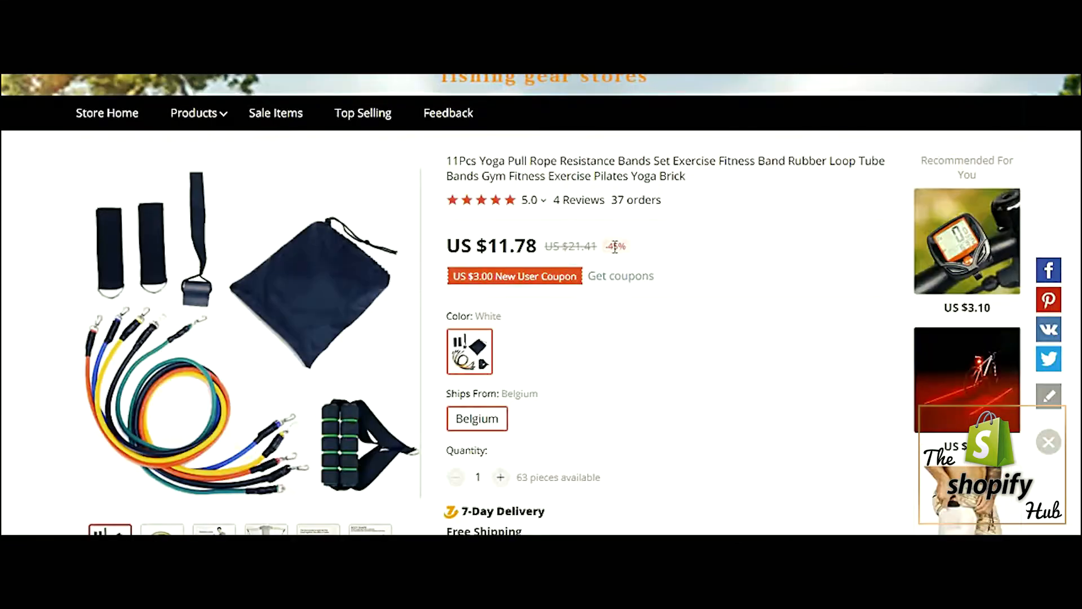
# - On the 11-piece set's AliExpress listing, examine the description's features, specifications and packing list
pyautogui.scroll(-10, 615, 269)
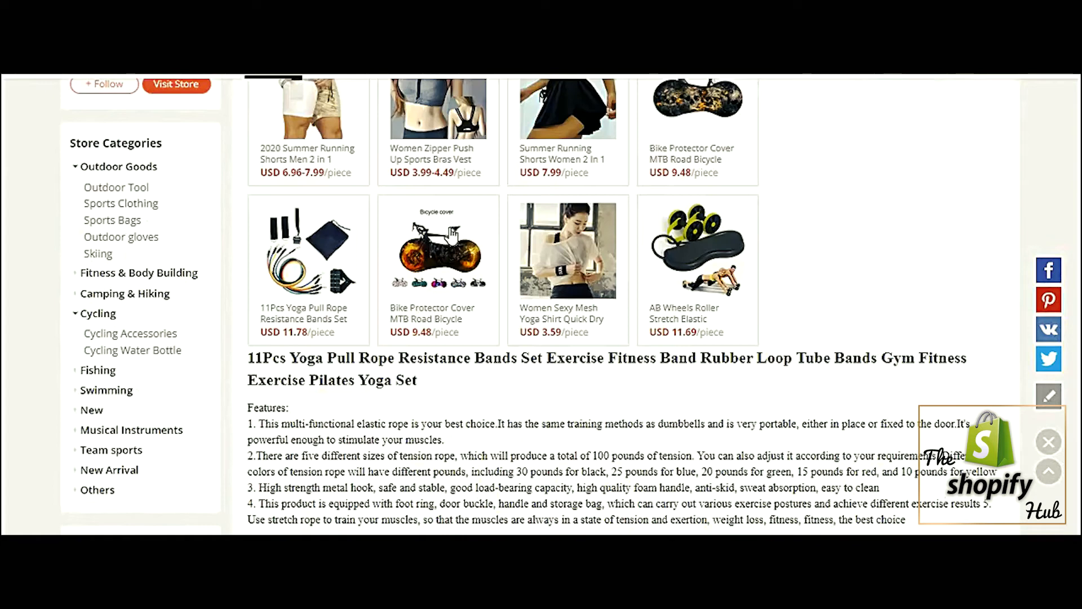
pyautogui.scroll(2, 450, 233)
pyautogui.scroll(-8, 476, 186)
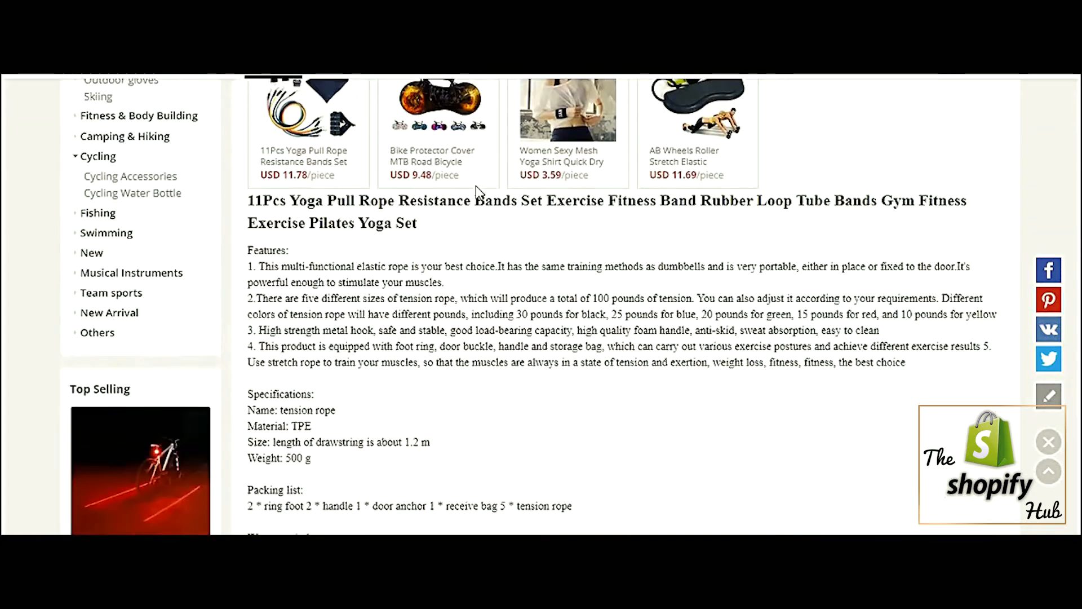
pyautogui.scroll(1, 477, 189)
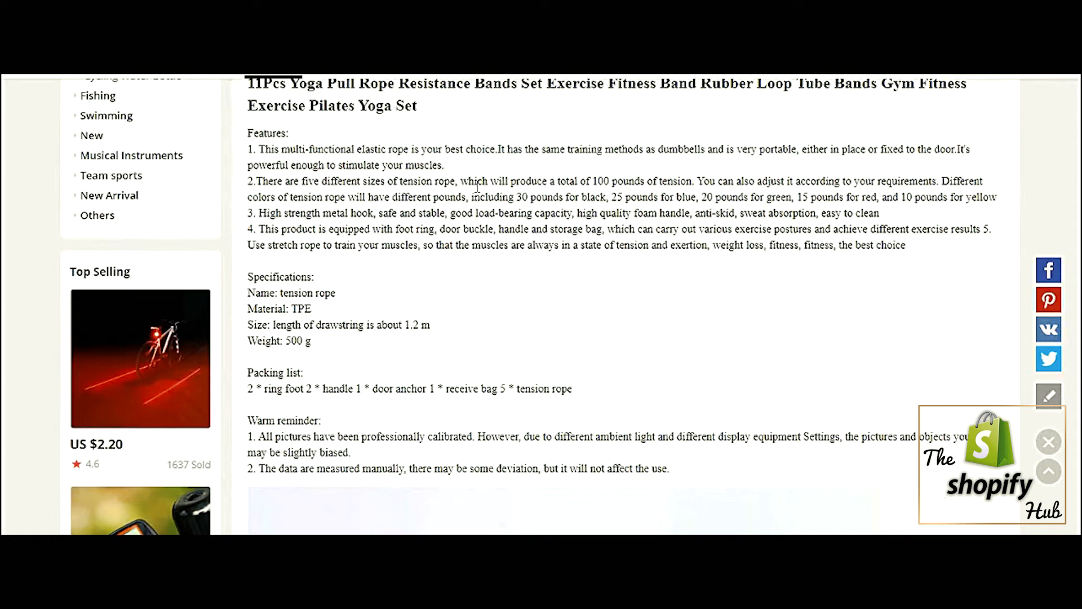
# - Examine the specifications and product photos further down the 11-piece set's AliExpress listing
pyautogui.moveTo(283, 282); pyautogui.dragTo(299, 333)
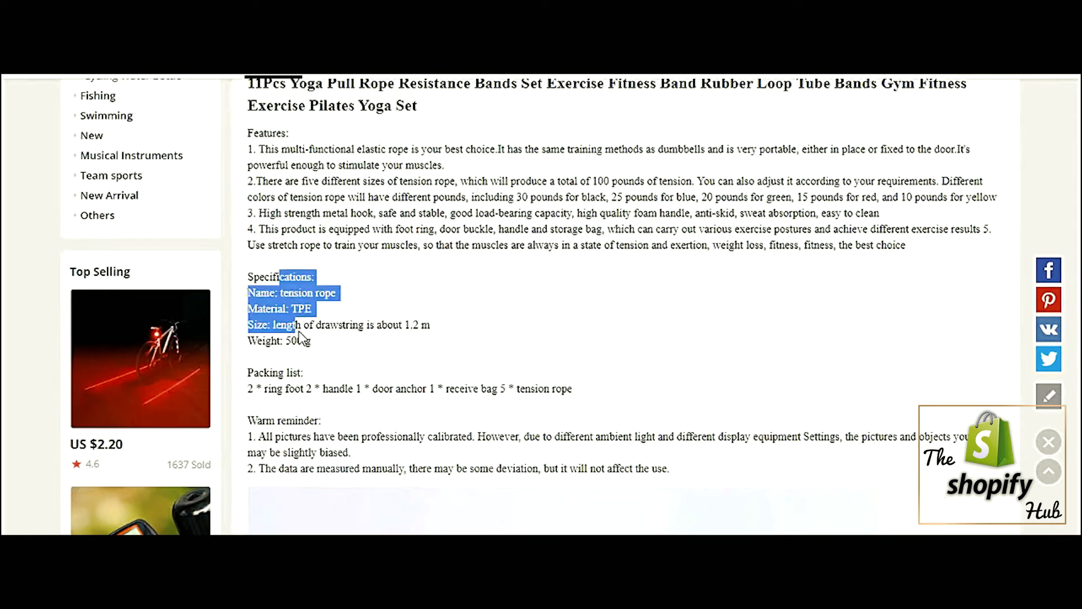
pyautogui.click(295, 427)
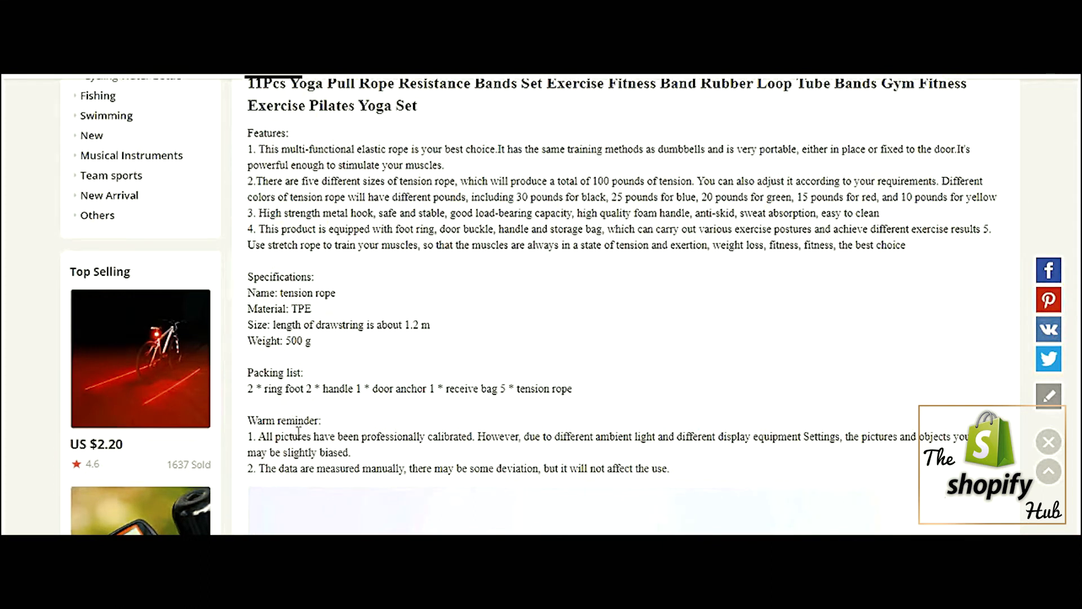
pyautogui.scroll(-9, 297, 435)
pyautogui.scroll(-20, 301, 439)
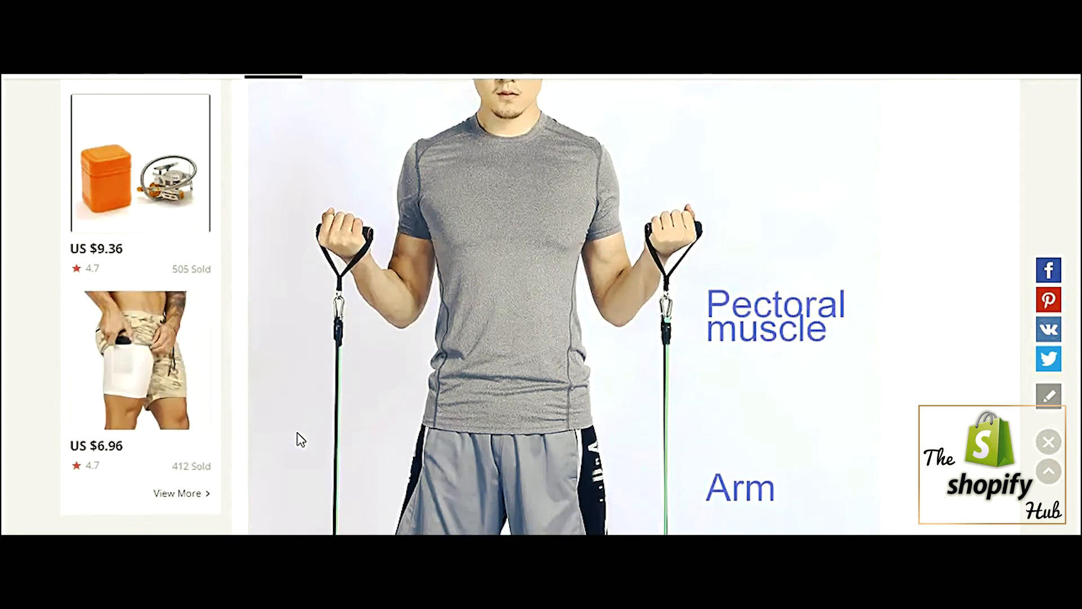
pyautogui.scroll(-20, 301, 439)
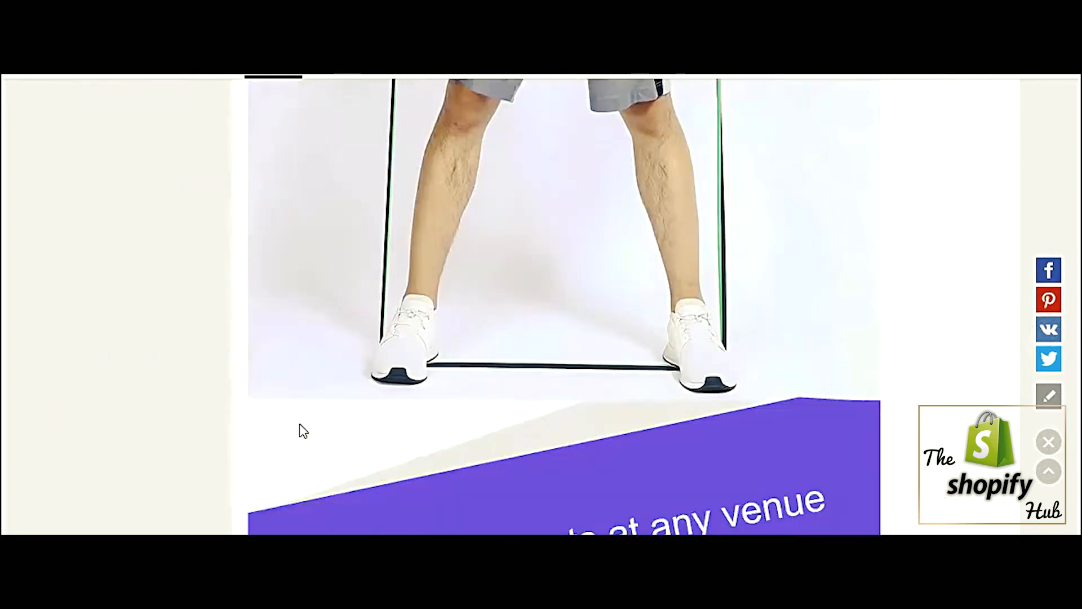
pyautogui.scroll(-20, 307, 423)
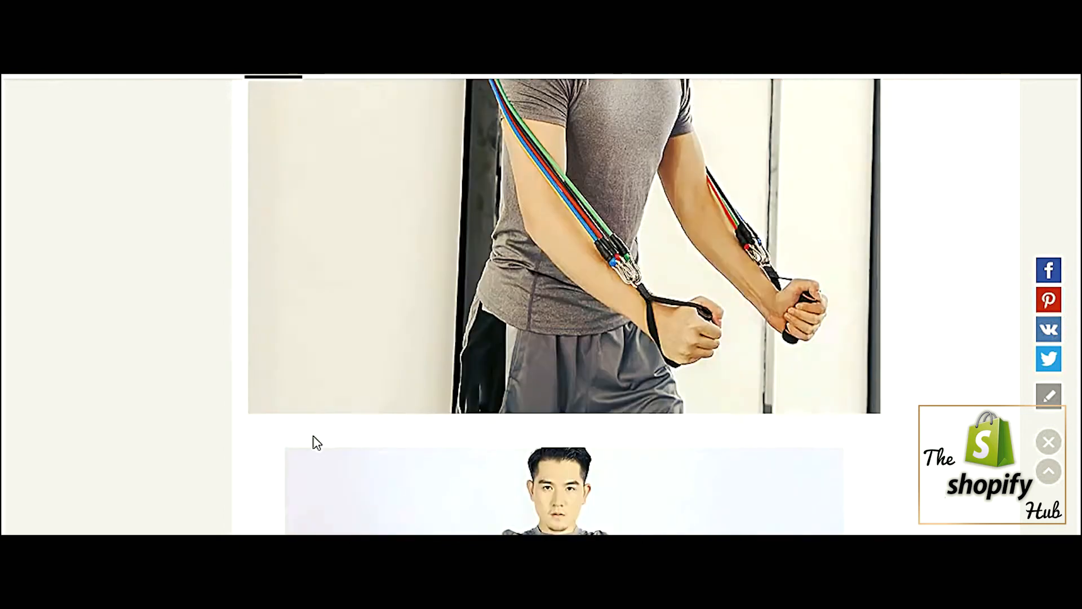
pyautogui.scroll(-5, 693, 360)
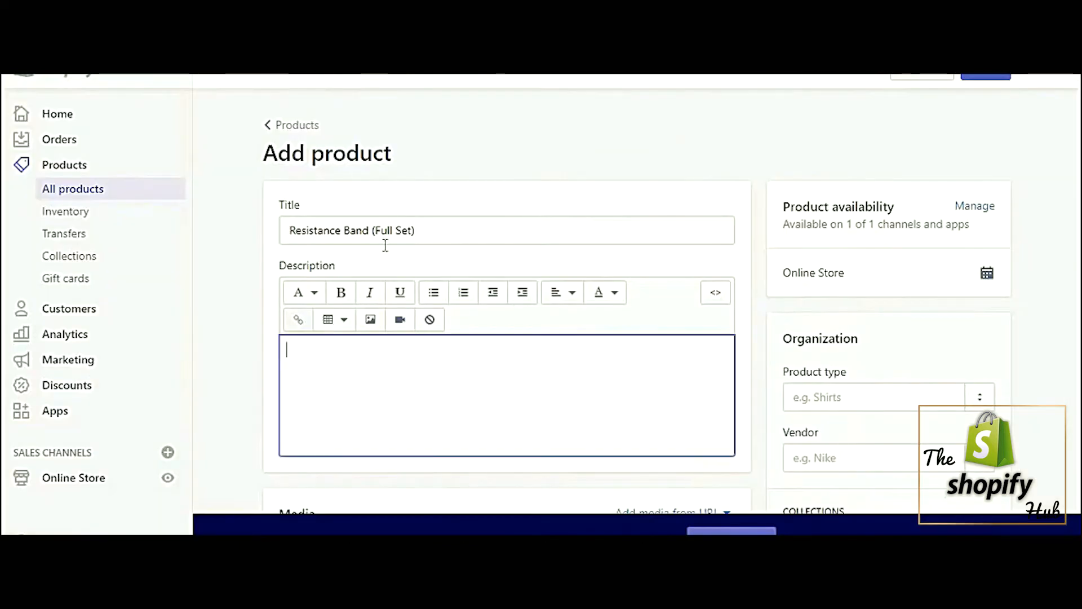
# - In Shopify's description editor, view the Insert image and Insert video dialogs and close each without adding anything
pyautogui.click(371, 321)
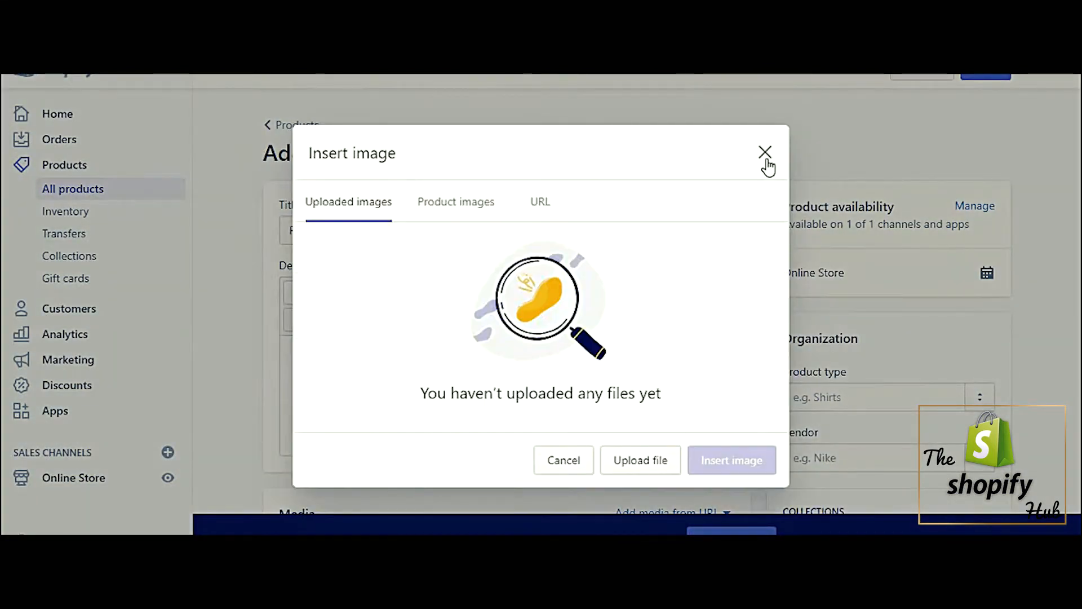
pyautogui.click(765, 158)
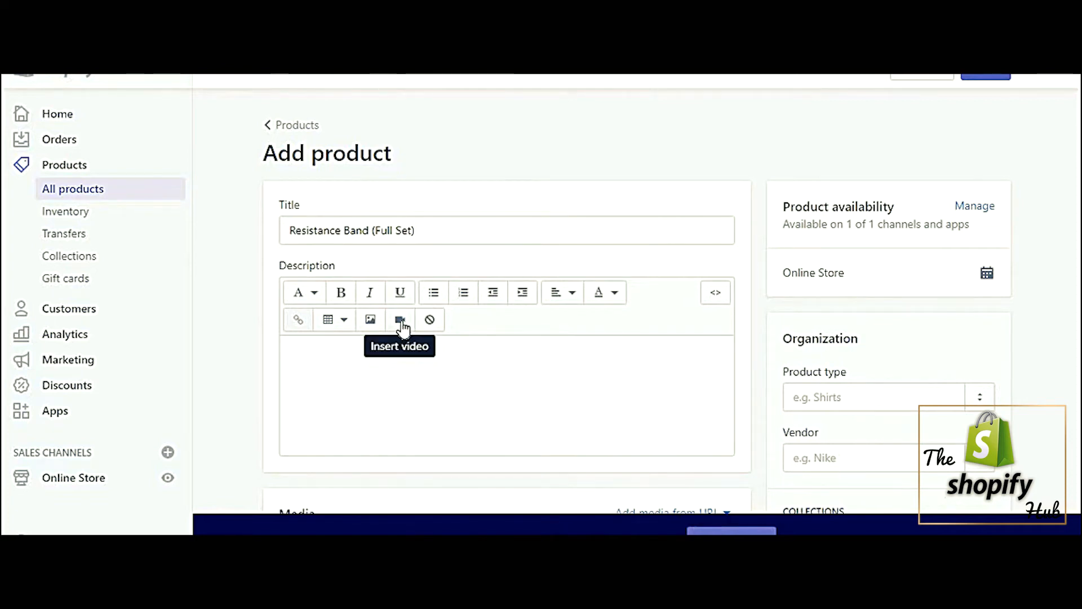
pyautogui.click(401, 322)
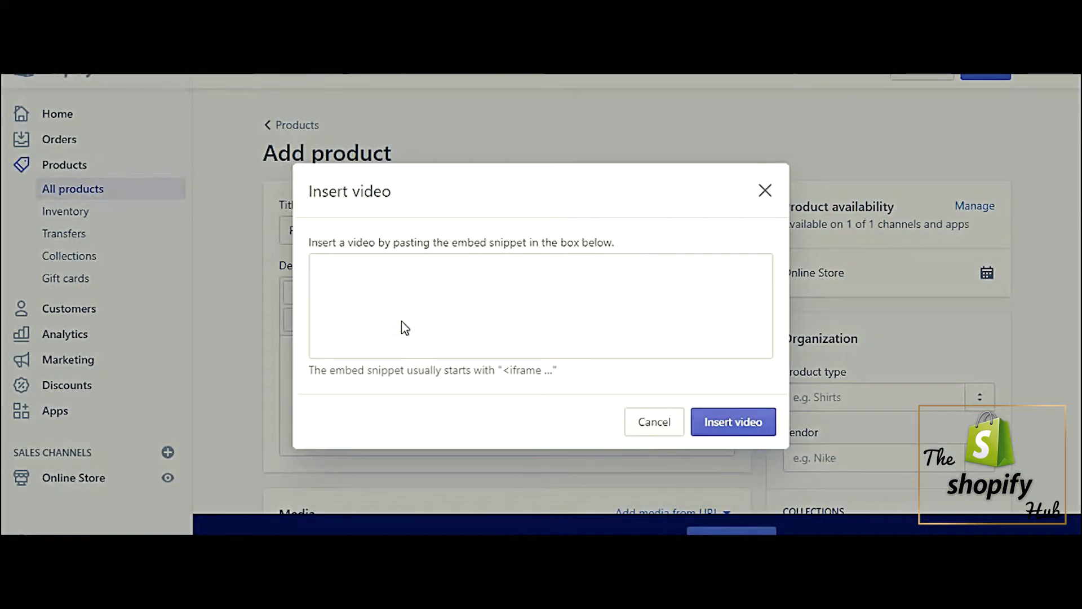
pyautogui.click(766, 191)
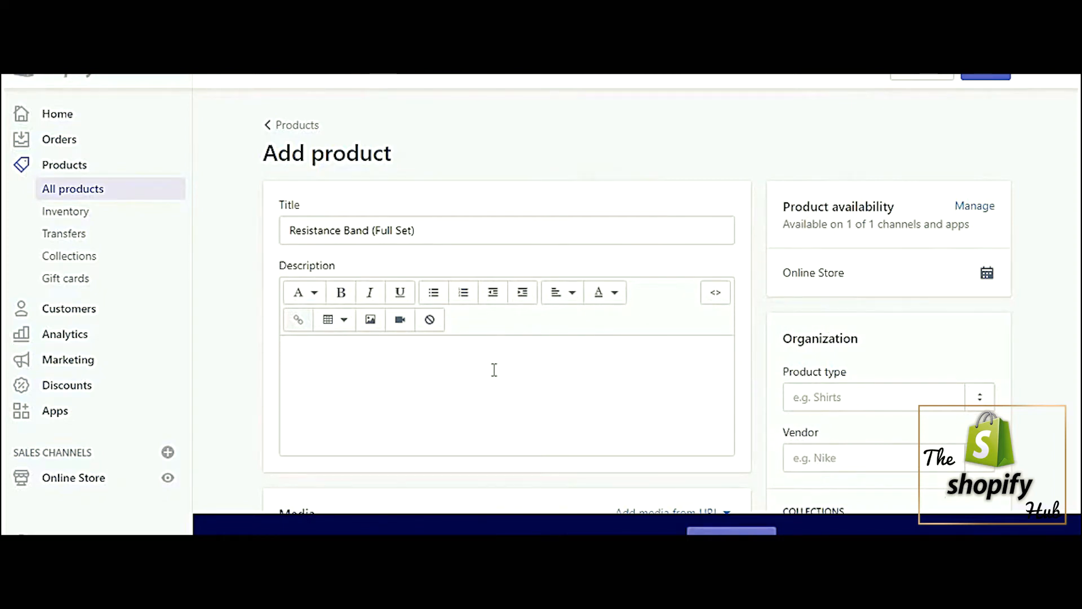
# - Write the description as three lines: "Resistance Bands (Full Set)", "1 x Resistance Bands" and "2 x Ropes"
pyautogui.write('istance Bands')
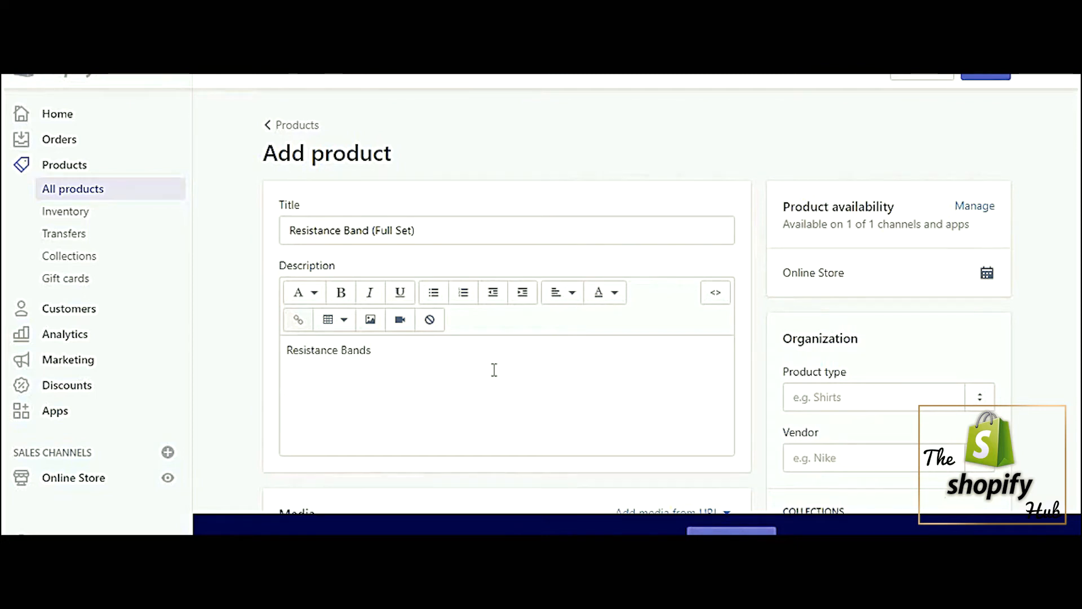
pyautogui.press('Return')
pyautogui.press('BackSpace')
pyautogui.write('(')
pyautogui.write('Full')
pyautogui.write('es')
pyautogui.write('istance Bands  2 x ')
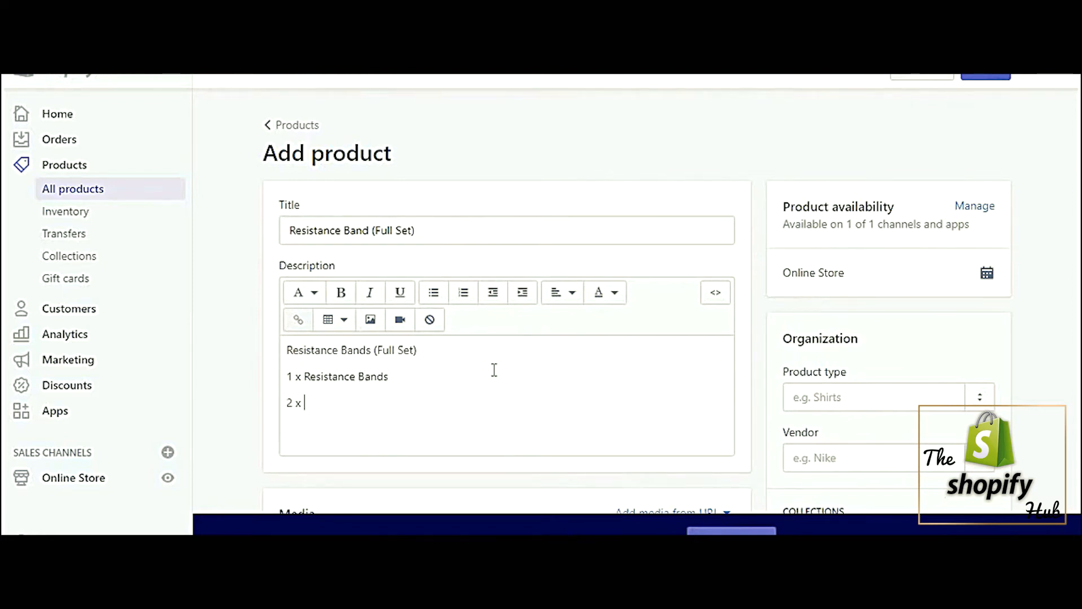
pyautogui.write('R')
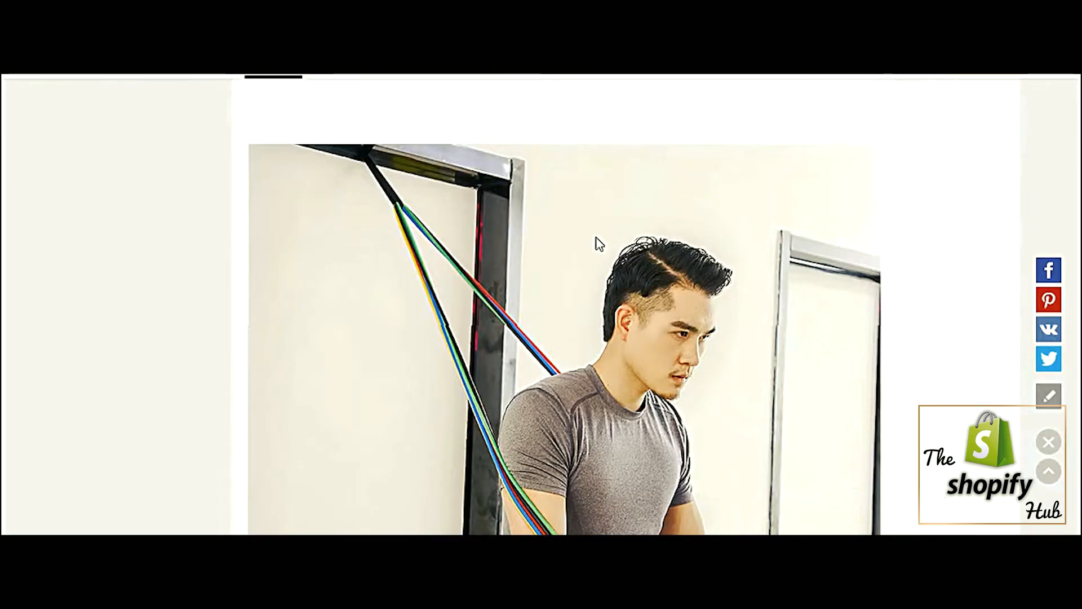
# - Switch to the AliExpress listing and check the packing list in the 11-piece set's description
pyautogui.scroll(10, 537, 403)
pyautogui.scroll(15, 538, 406)
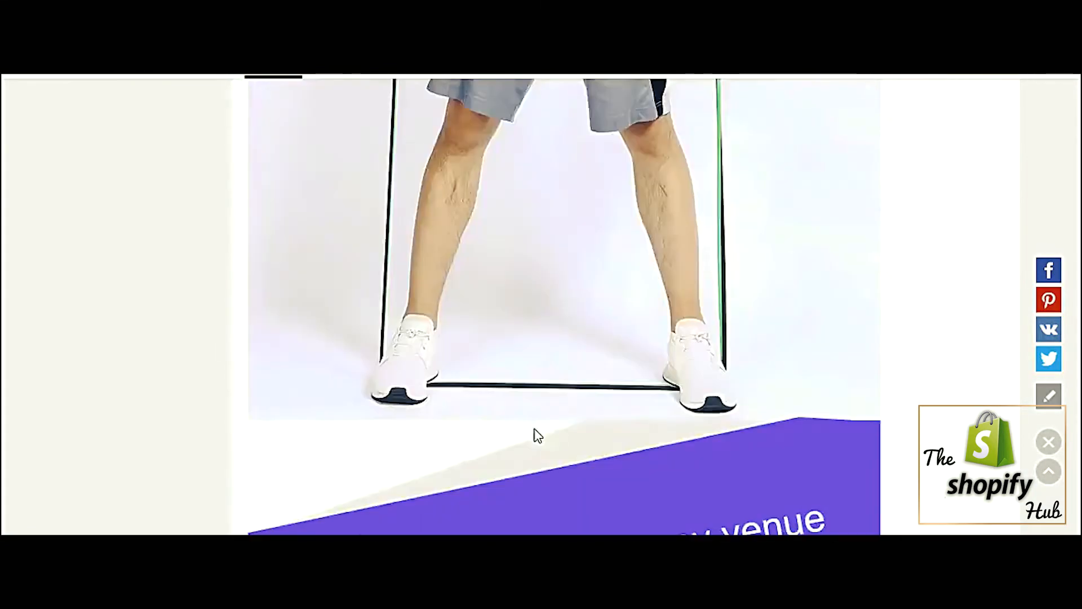
pyautogui.scroll(15, 536, 438)
pyautogui.scroll(-12, 535, 434)
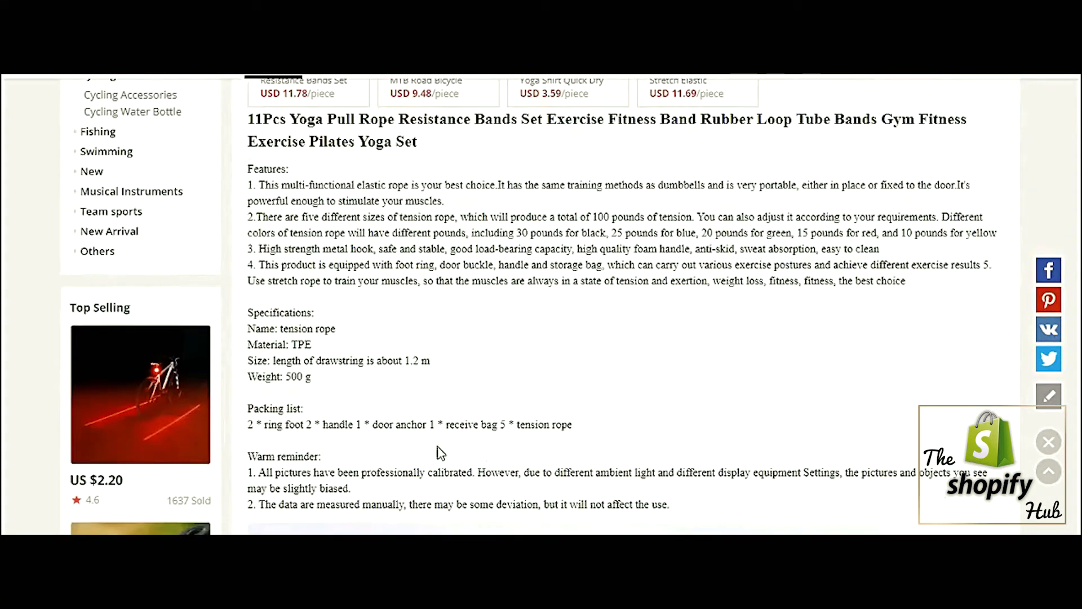
pyautogui.moveTo(248, 425); pyautogui.dragTo(566, 438)
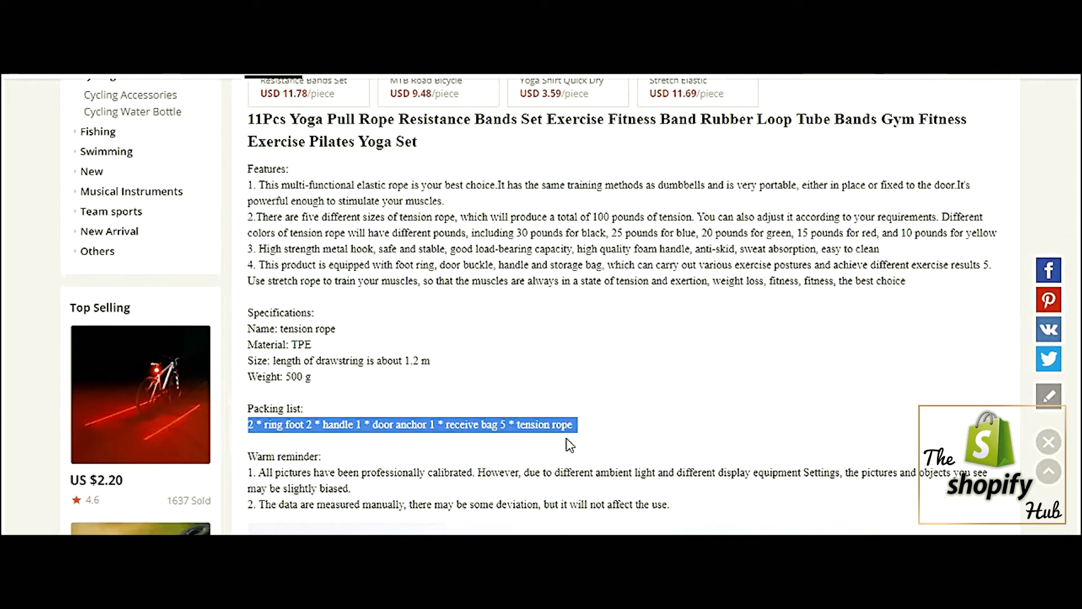
pyautogui.click(597, 441)
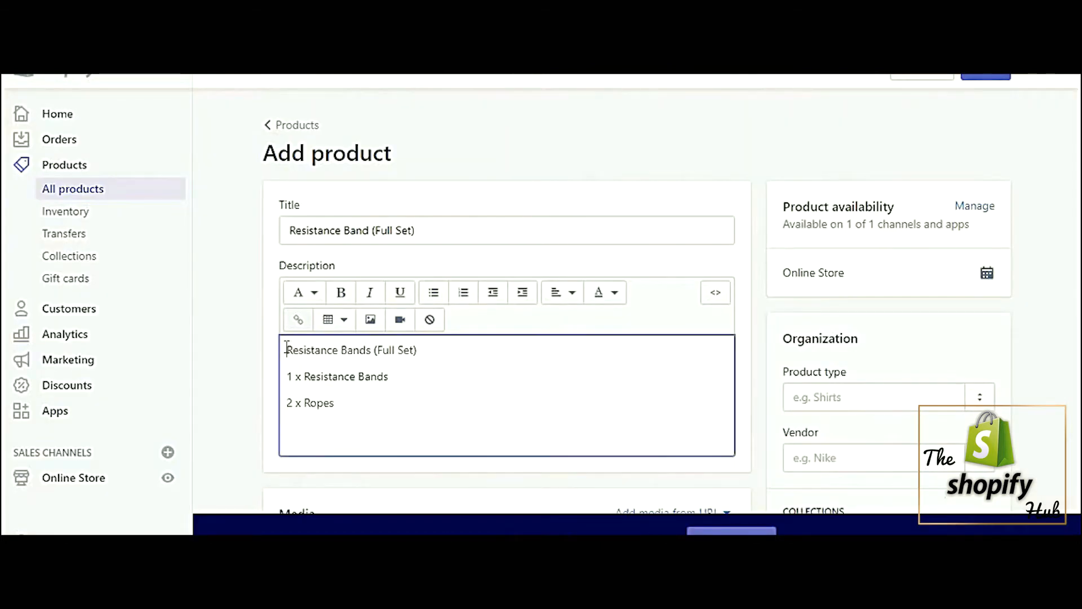
# - Back in Shopify, add "Get your daily workout in without going to the gym!" above the existing description, separated by a blank line
pyautogui.press('Return')
pyautogui.press('Return')
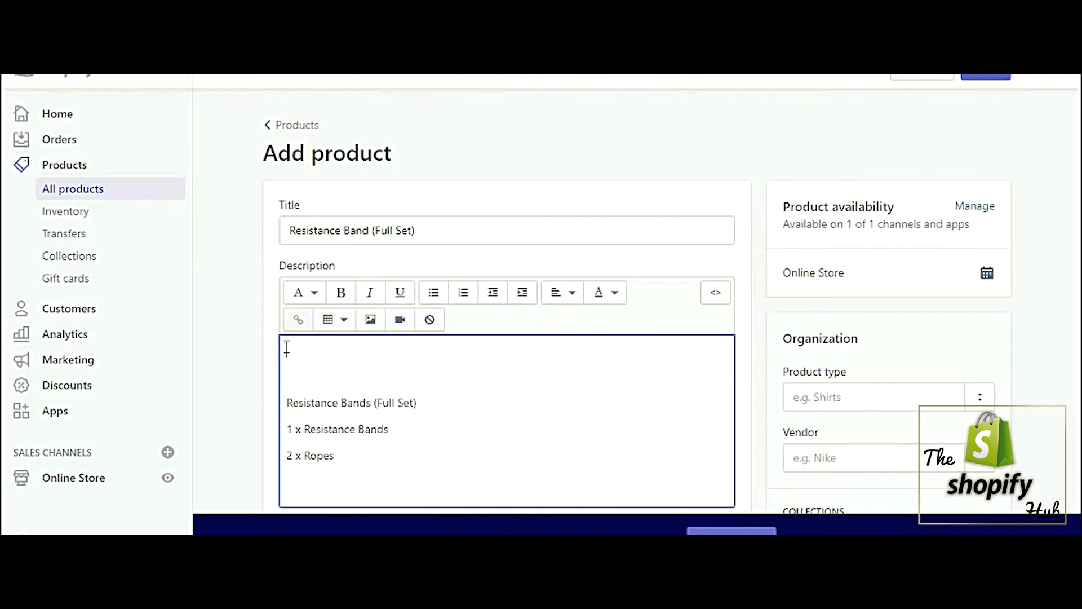
pyautogui.write('Get your daily workout in')
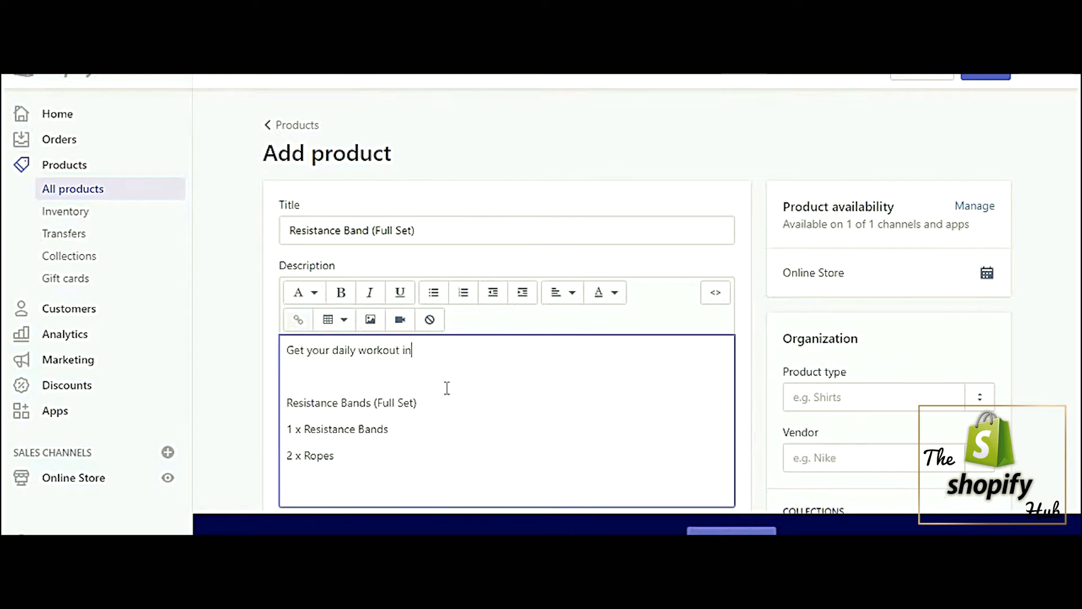
pyautogui.write(' without going to the')
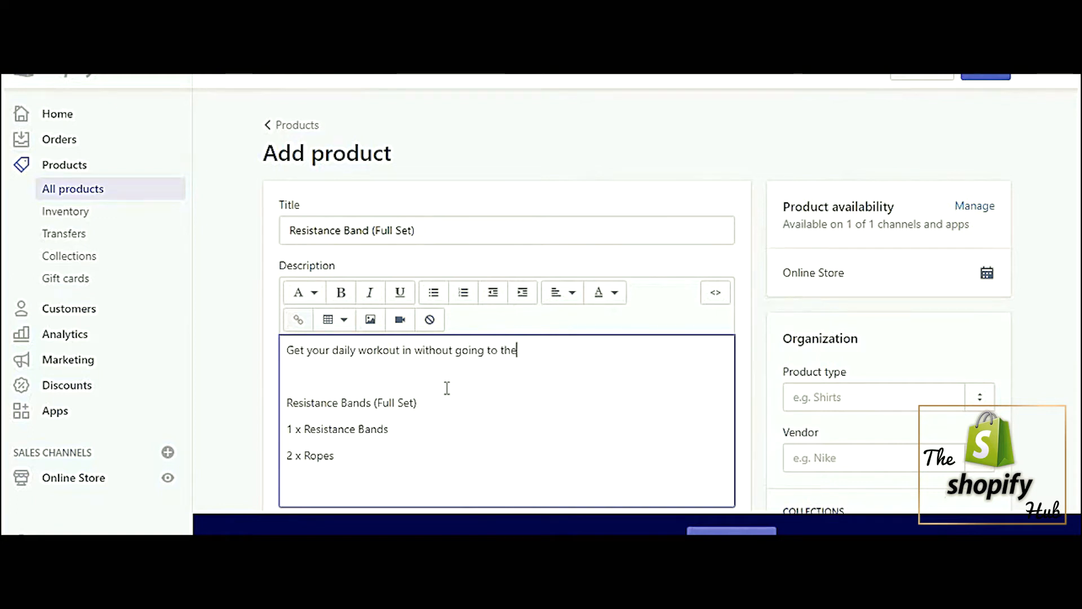
pyautogui.write(' gym!')
# - Try the Paragraph, Heading 1 and Heading 4 styles on the description's opening line
pyautogui.moveTo(569, 355); pyautogui.dragTo(284, 350)
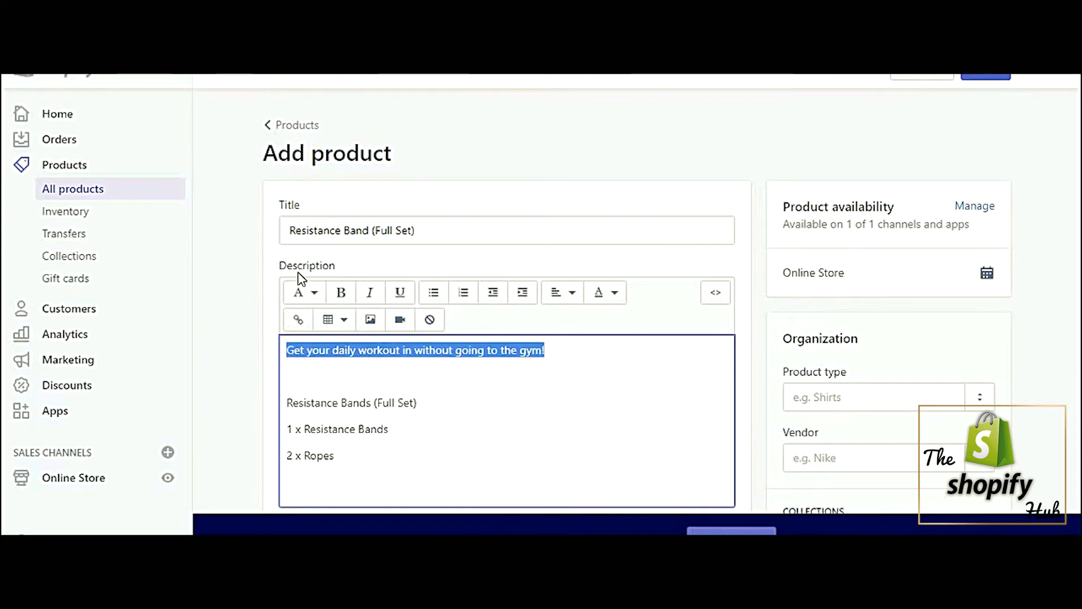
pyautogui.click(301, 292)
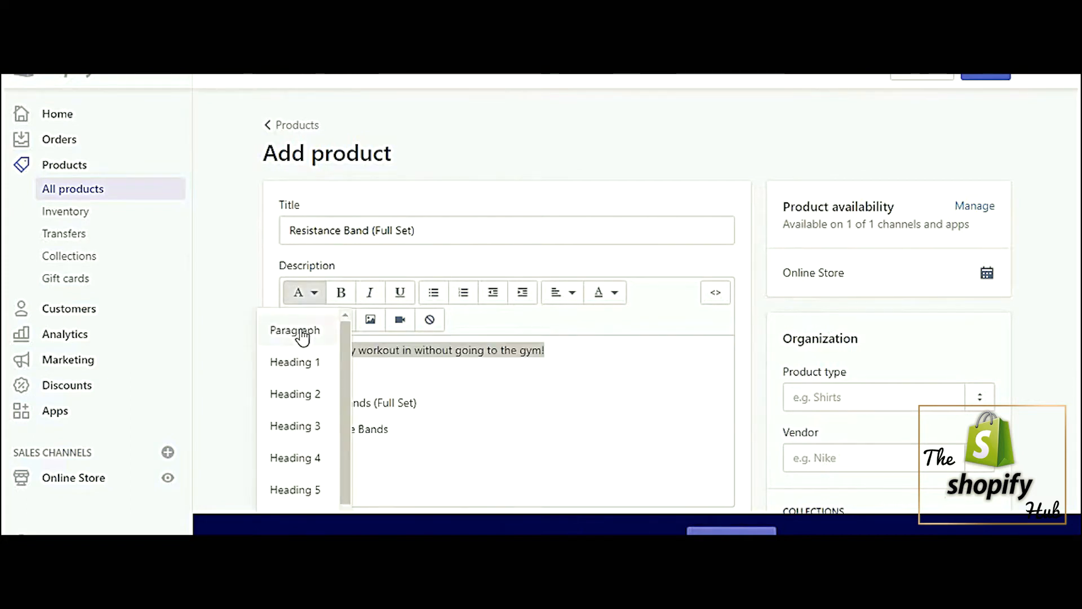
pyautogui.click(298, 330)
pyautogui.click(299, 300)
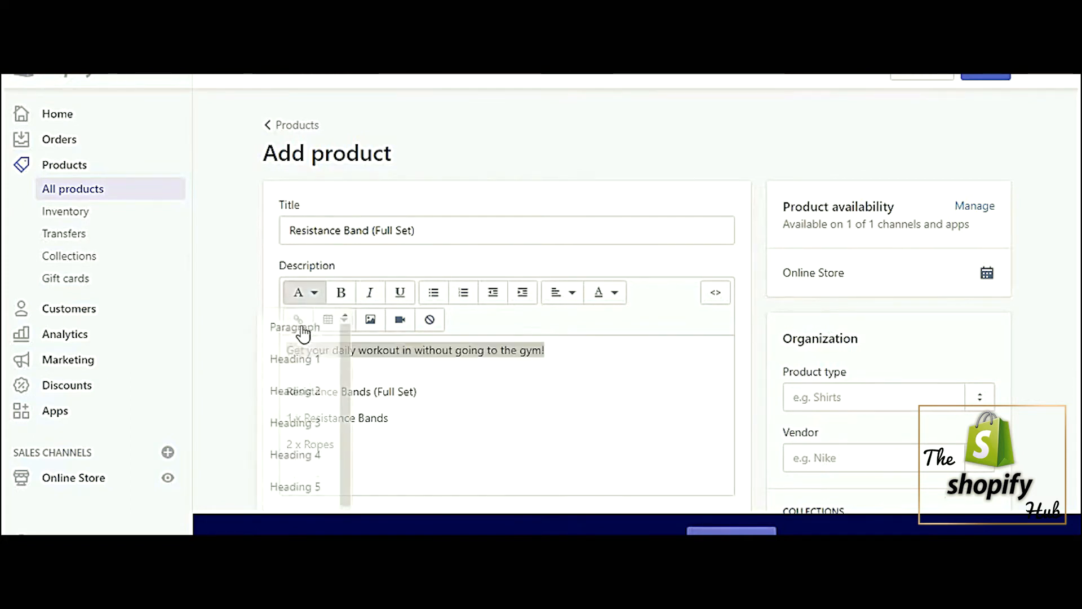
pyautogui.click(296, 359)
pyautogui.click(483, 398)
pyautogui.tripleClick(285, 364)
pyautogui.click(302, 293)
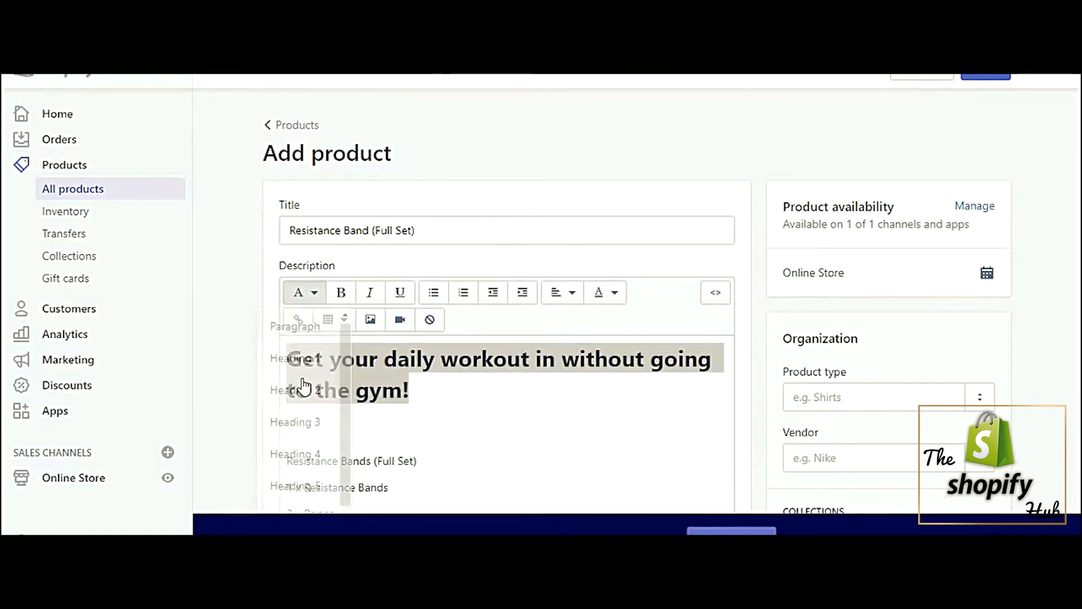
pyautogui.click(303, 456)
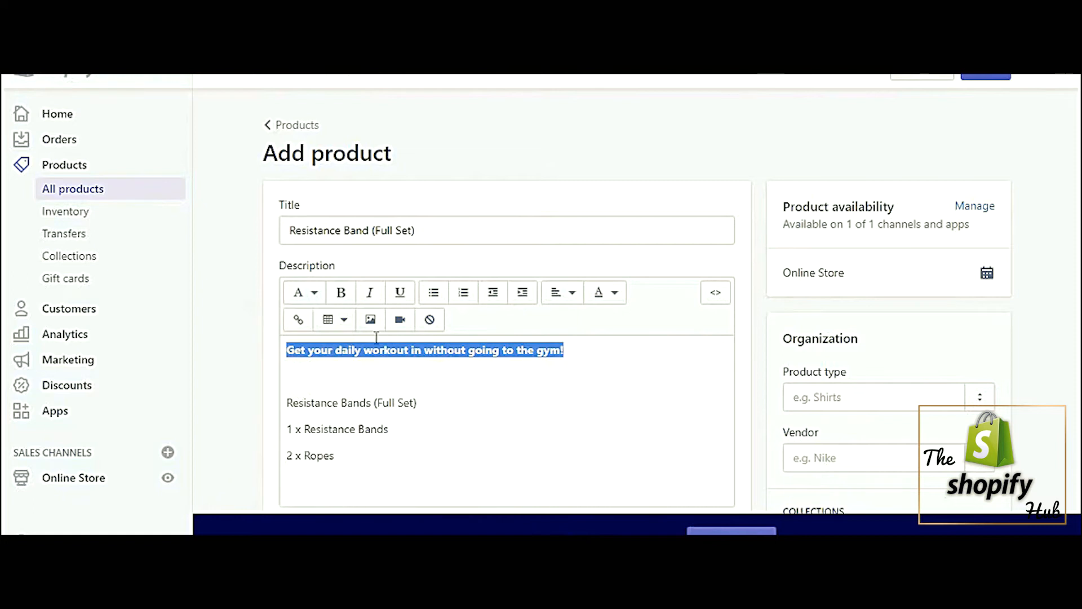
# - Format the description's opening line as Heading 3
pyautogui.click(309, 294)
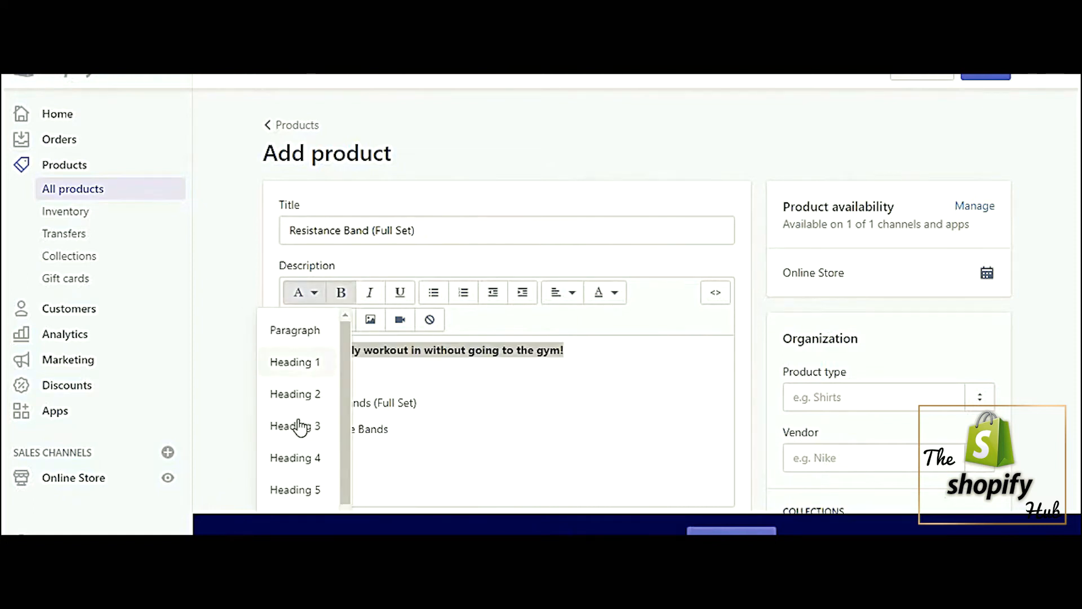
pyautogui.click(300, 427)
pyautogui.click(435, 354)
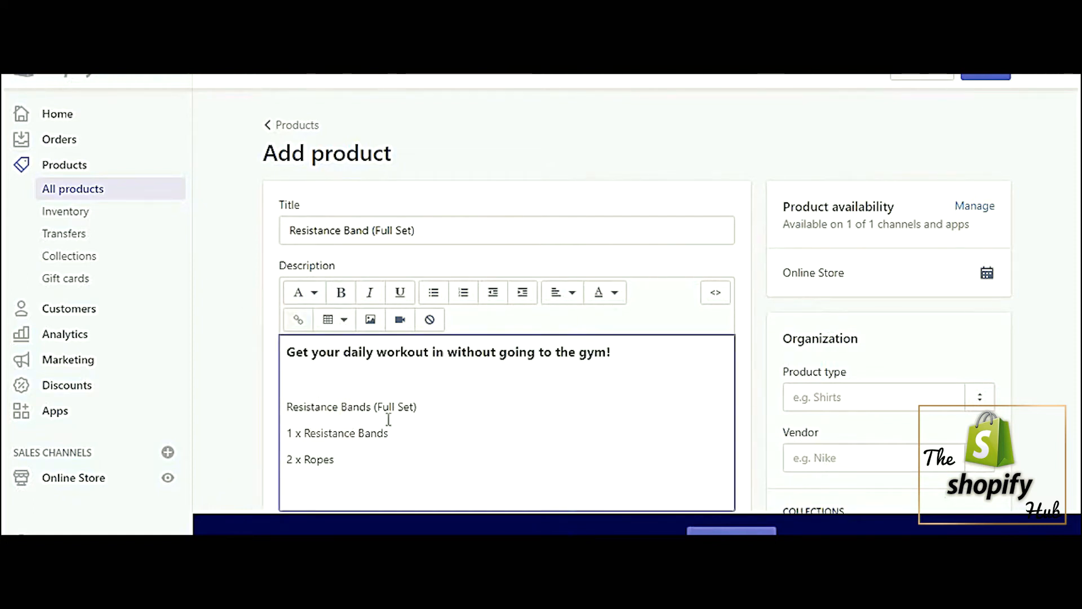
# - Look over Shopify's media section, and examine the main product image and price on the AliExpress listing
pyautogui.scroll(-3, 408, 413)
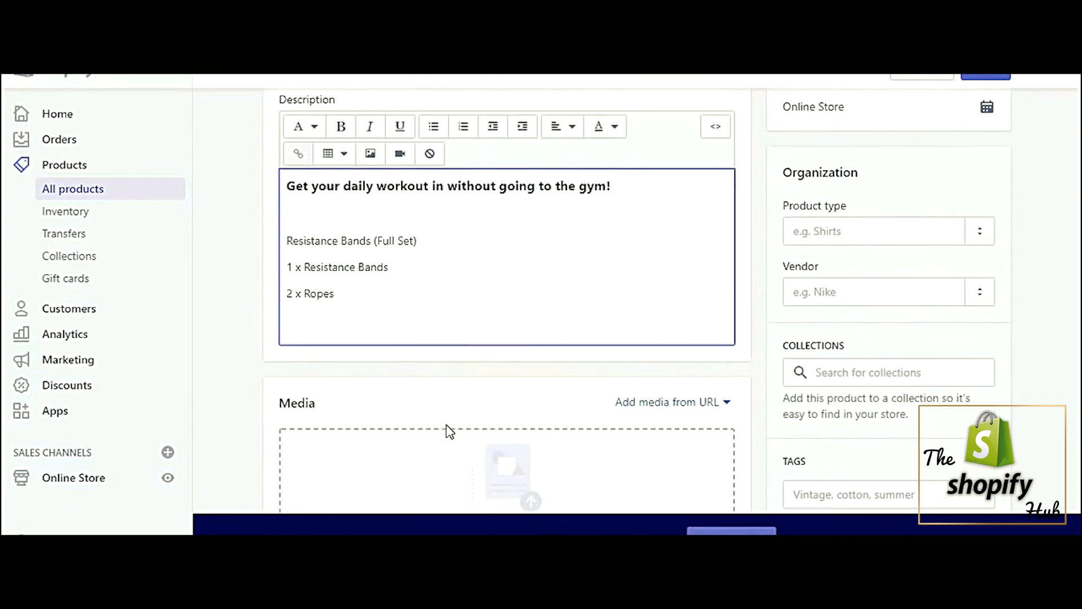
pyautogui.scroll(-3, 449, 431)
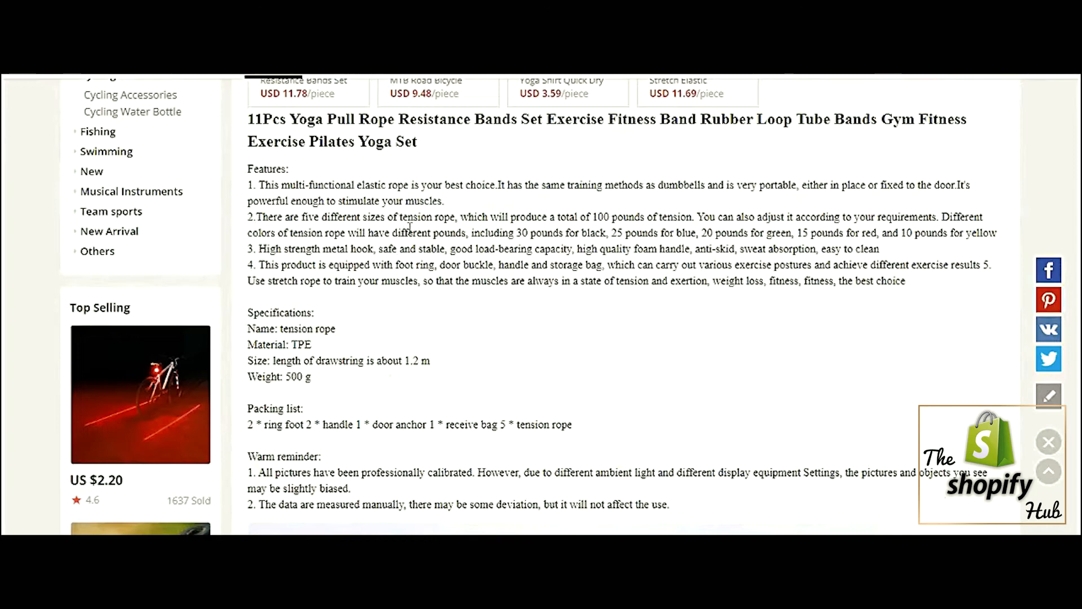
pyautogui.scroll(15, 423, 237)
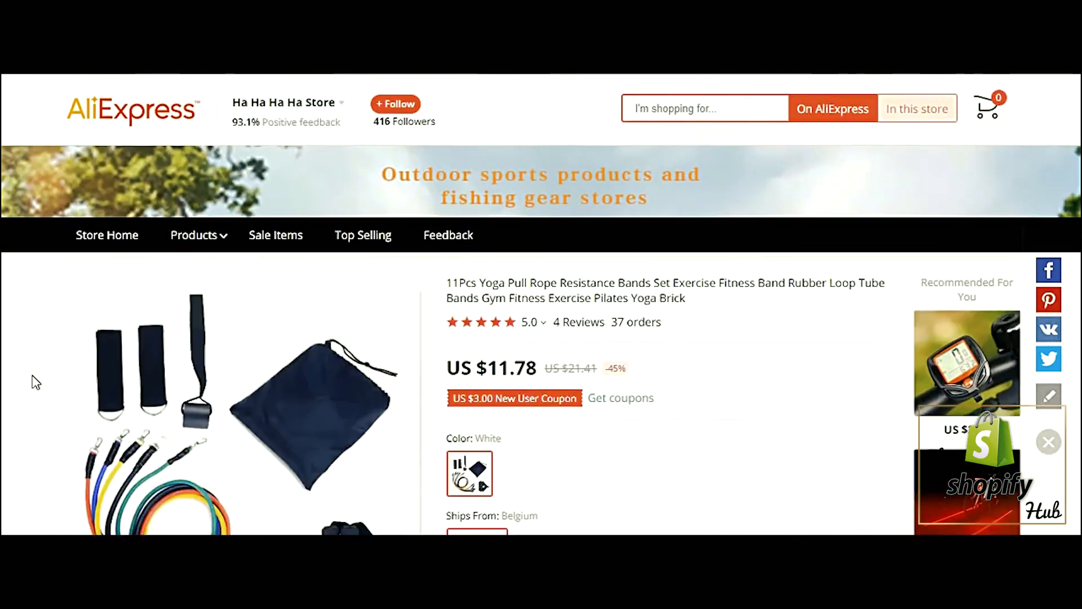
pyautogui.doubleClick(38, 302)
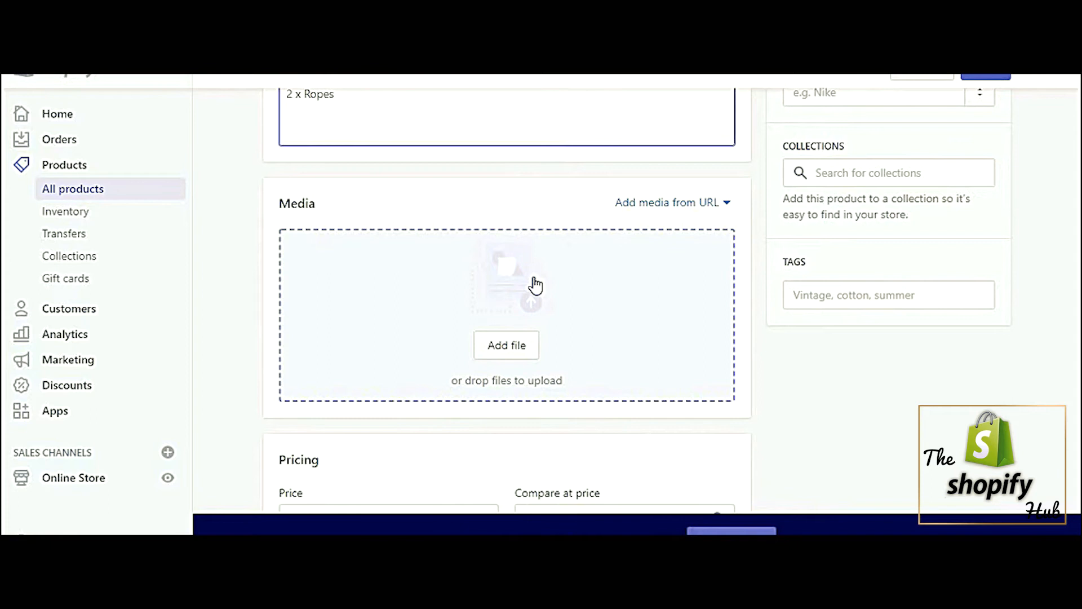
# - In Shopify's pricing section, set the compare-at price to £34.99 and the price to £24.99
pyautogui.scroll(-1, 533, 283)
pyautogui.scroll(-4, 534, 284)
pyautogui.click(566, 262)
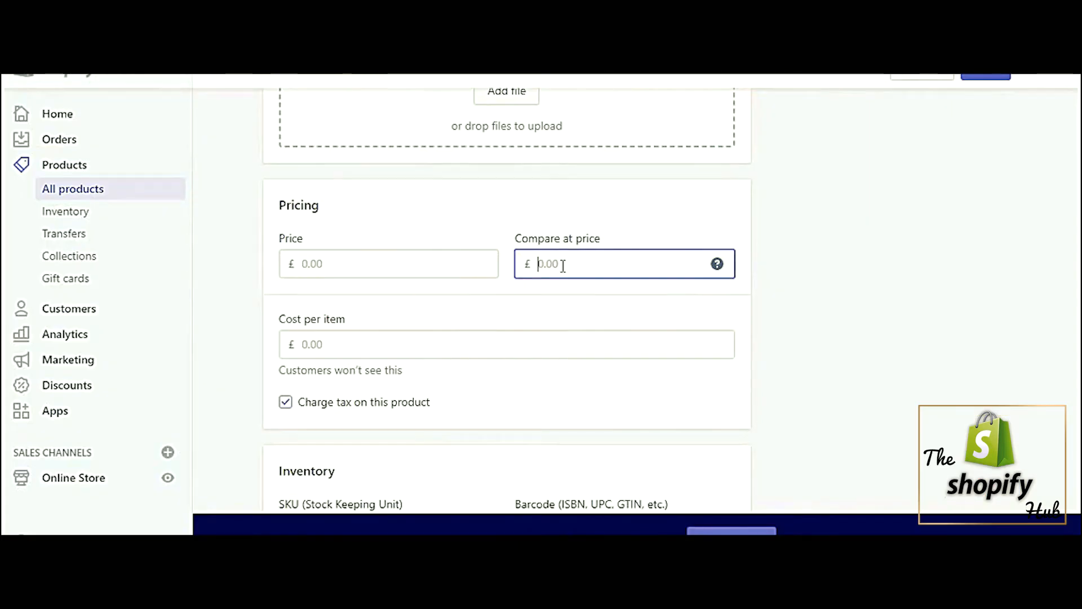
pyautogui.write('34.99')
pyautogui.click(449, 269)
pyautogui.write('24')
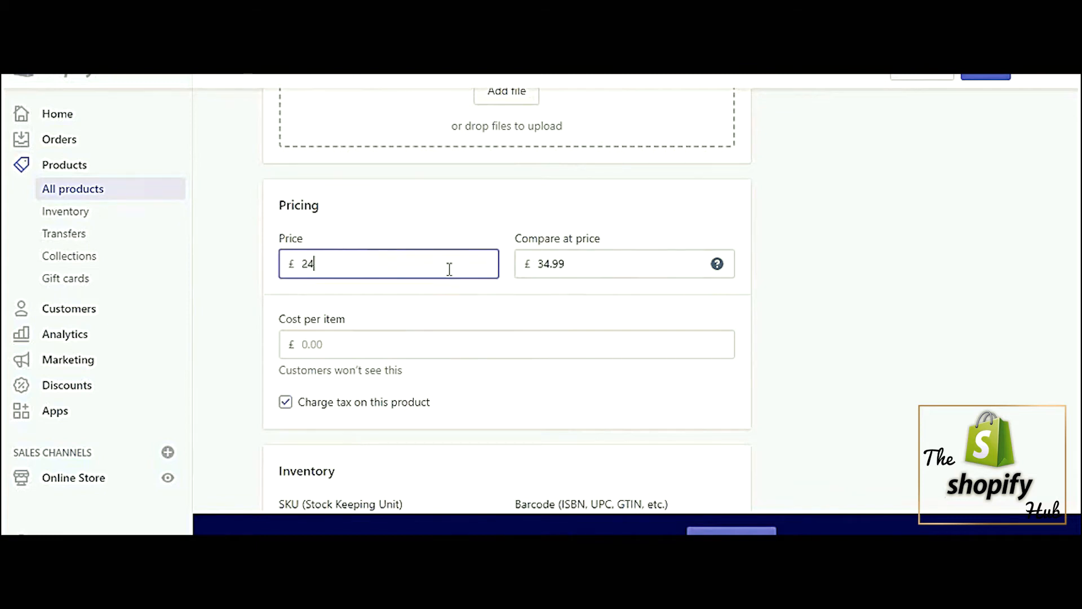
pyautogui.write('.99')
# - Set the product's SKU to 10 and visit the available quantity field
pyautogui.scroll(-3, 360, 293)
pyautogui.click(343, 338)
pyautogui.write('10')
pyautogui.click(461, 284)
pyautogui.scroll(-3, 457, 283)
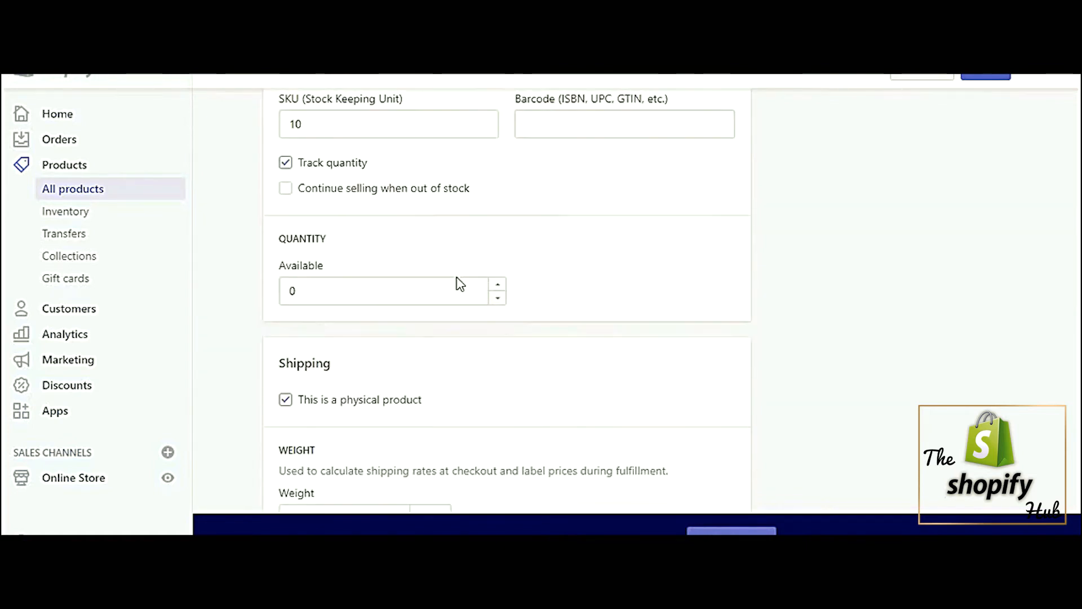
pyautogui.click(290, 295)
pyautogui.click(612, 276)
# - Enable multiple options in the product's variants and name the first option Colour
pyautogui.scroll(-7, 611, 276)
pyautogui.scroll(-3, 612, 275)
pyautogui.click(285, 285)
pyautogui.click(305, 387)
pyautogui.moveTo(309, 386); pyautogui.dragTo(248, 389)
pyautogui.write('C')
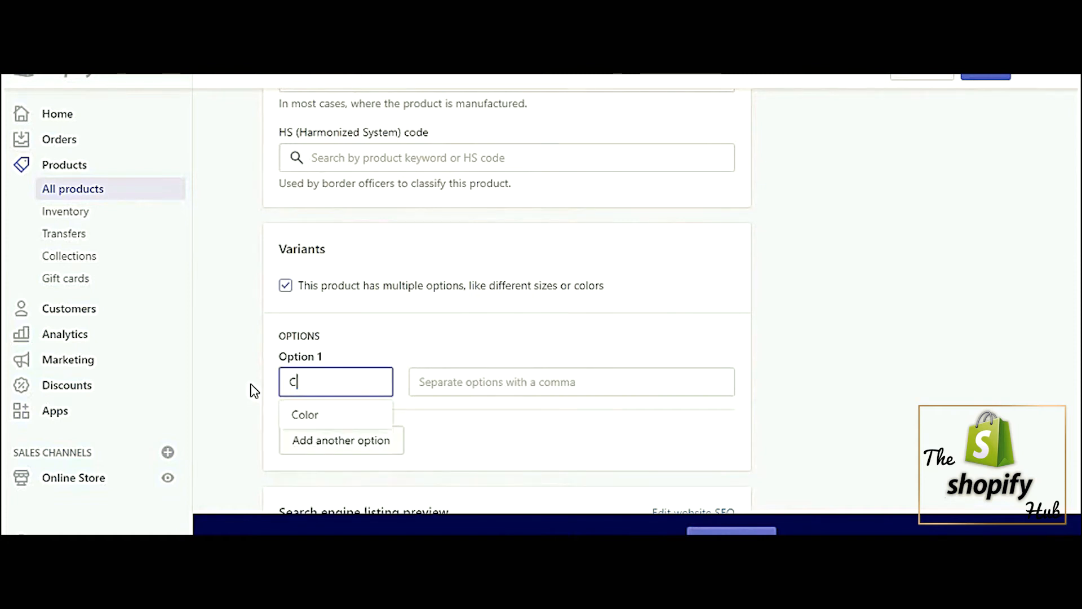
pyautogui.write('olour')
# - Add Red, White, Yellow and Blue as the values of the Colour option
pyautogui.press('Tab')
pyautogui.write('Red,')
pyautogui.write('White')
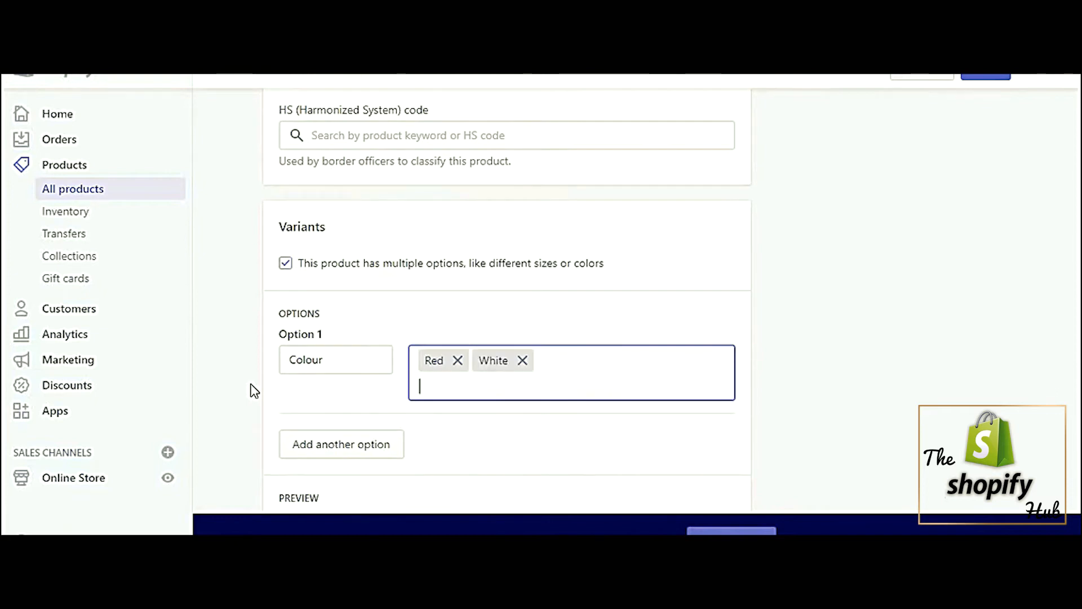
pyautogui.write(',Yellow,')
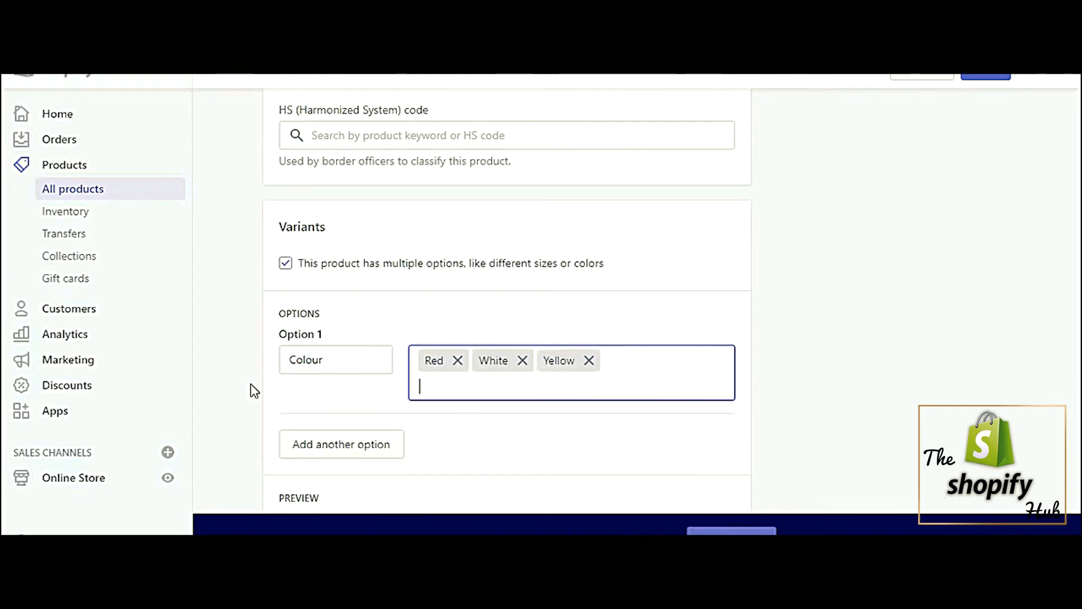
pyautogui.press('BackSpace')
pyautogui.press('BackSpace')
pyautogui.press('BackSpace')
pyautogui.write('Blue,')
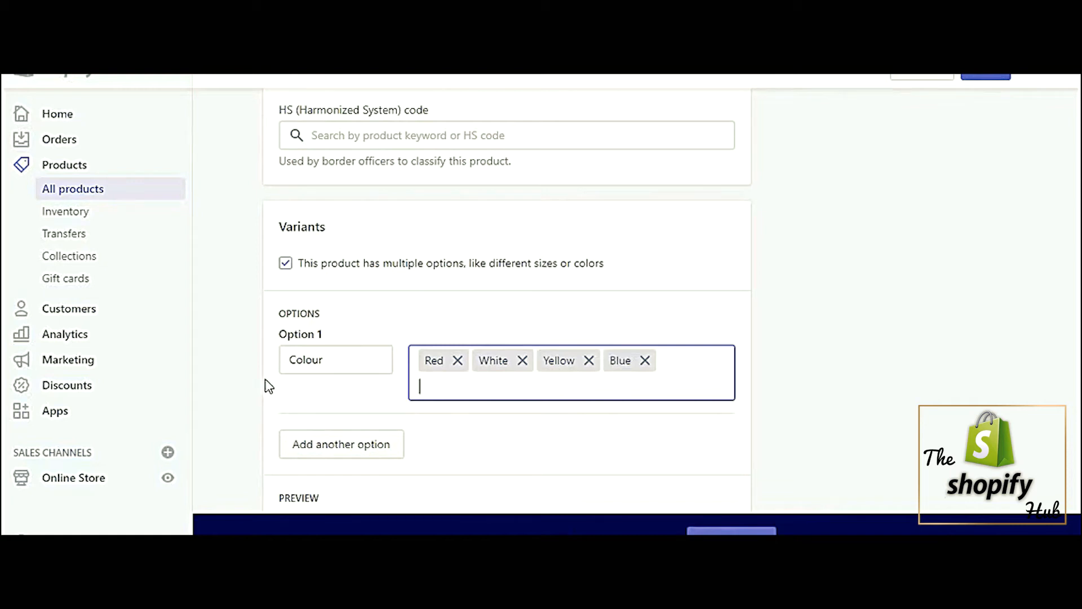
pyautogui.click(622, 319)
# - In the variants preview, set the quantity of the White and Yellow variants to 10
pyautogui.scroll(-3, 624, 320)
pyautogui.scroll(-4, 625, 320)
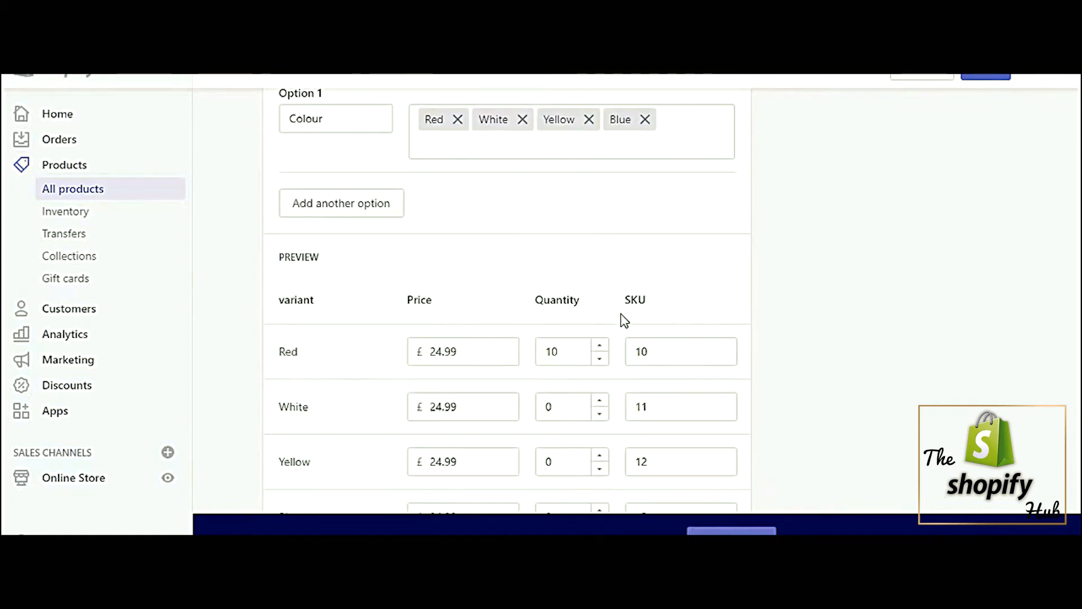
pyautogui.click(545, 257)
pyautogui.write('1')
pyautogui.click(545, 314)
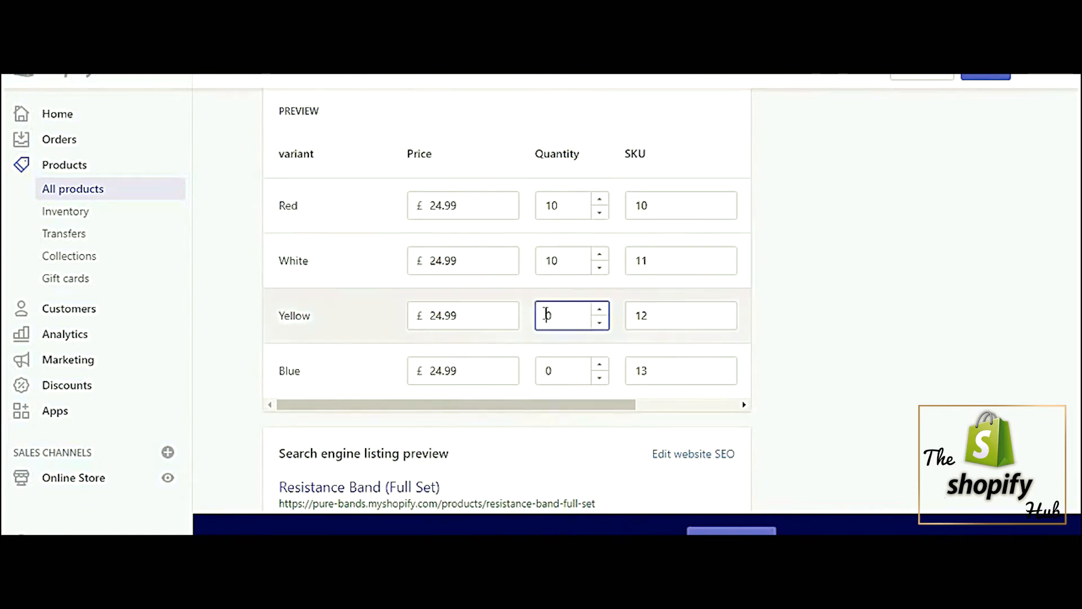
pyautogui.write('1')
pyautogui.click(545, 369)
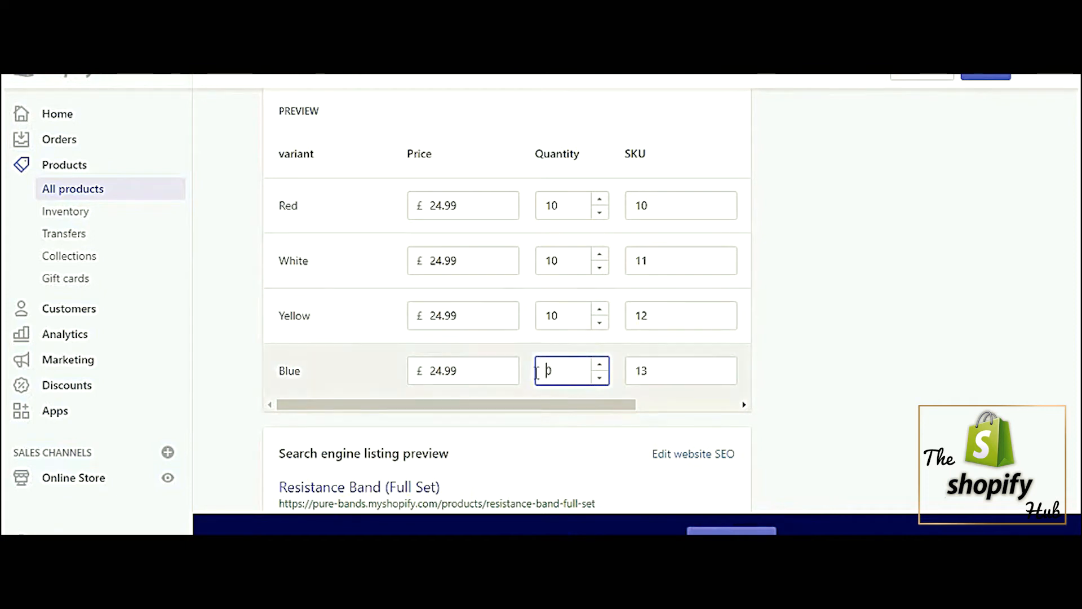
pyautogui.click(836, 348)
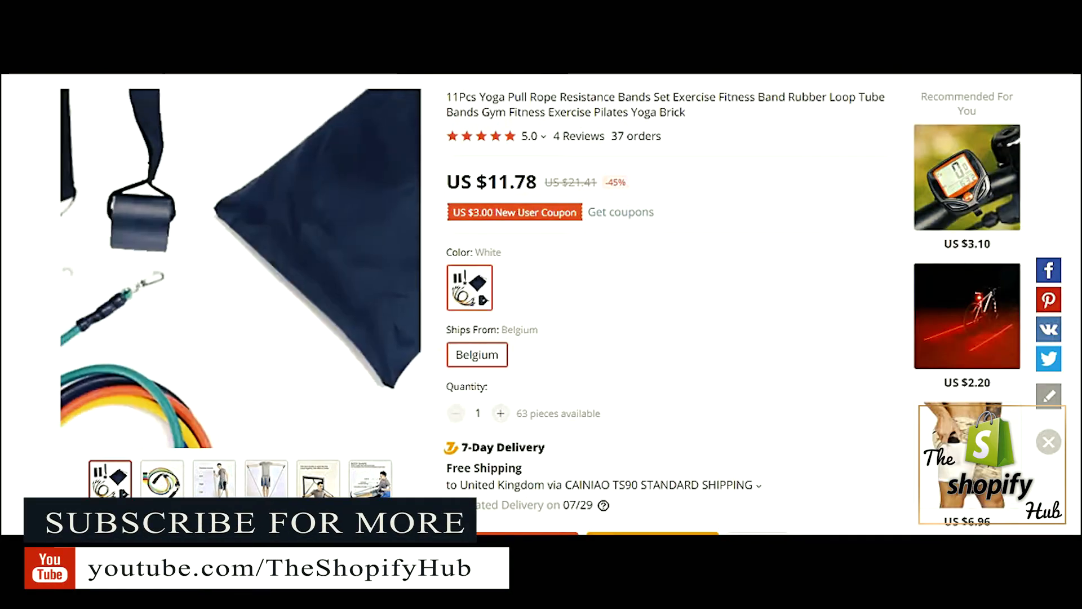
# - Switch to the AliExpress listing and save its first product thumbnail image to the computer
pyautogui.rightClick(120, 355)
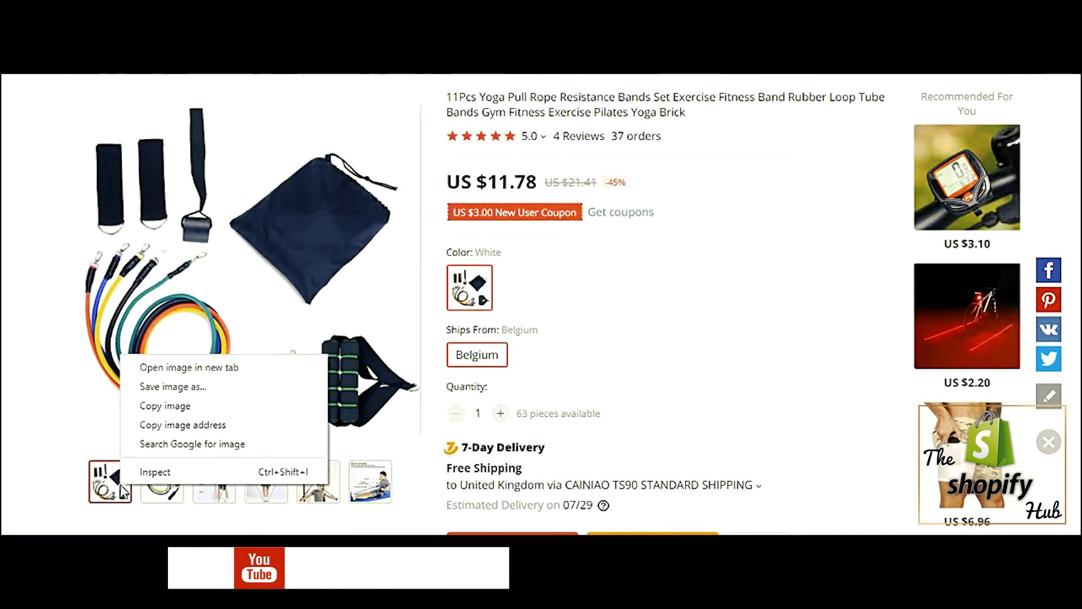
pyautogui.click(191, 386)
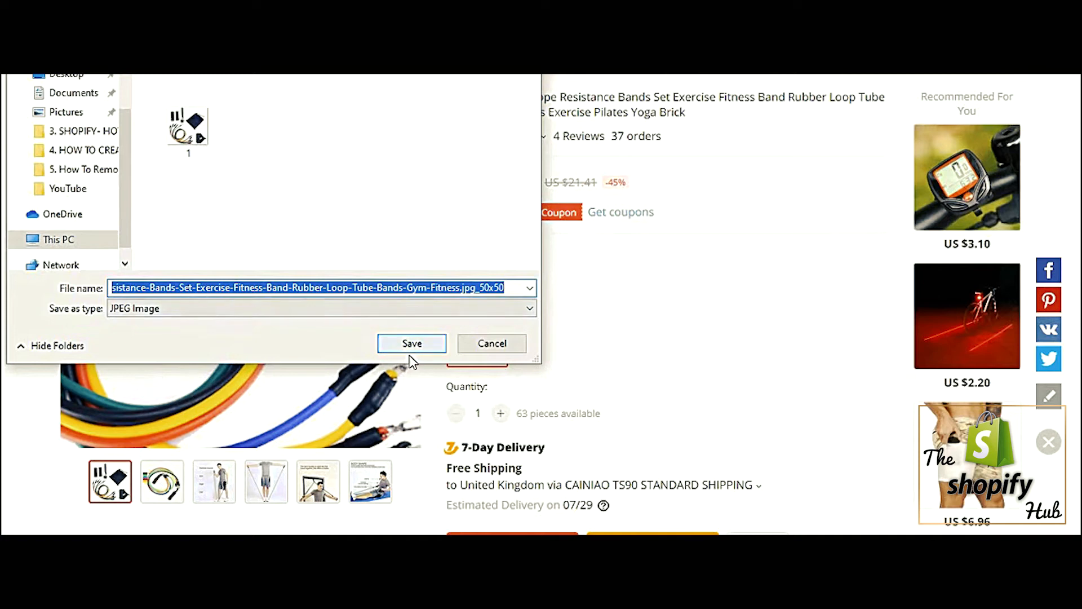
pyautogui.click(424, 348)
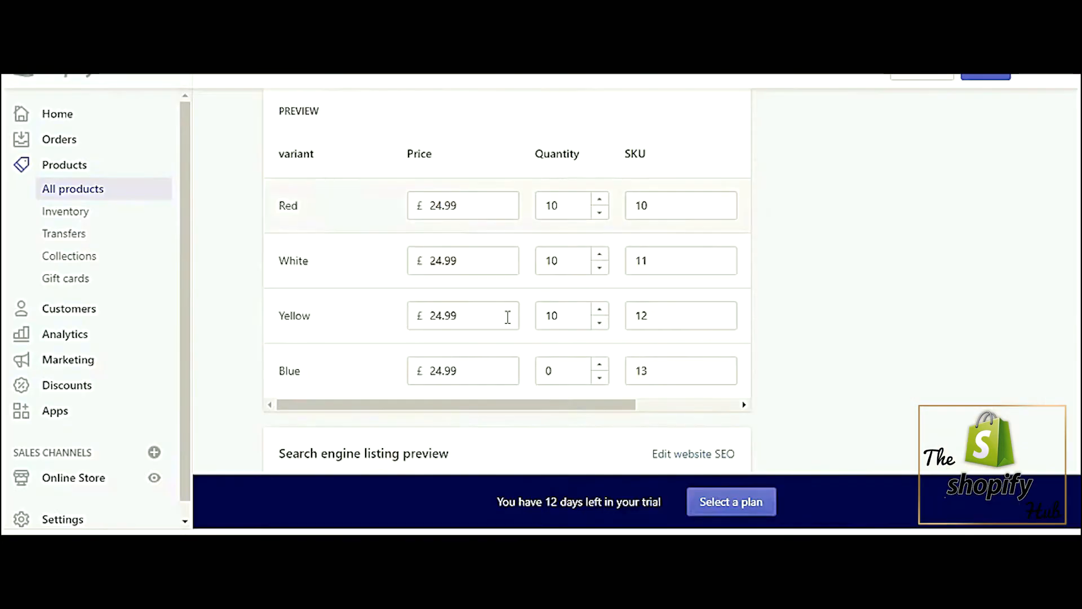
# - Upload the saved AliExpress product image to the media section of the Shopify product
pyautogui.scroll(5, 507, 315)
pyautogui.scroll(15, 508, 317)
pyautogui.scroll(-5, 508, 317)
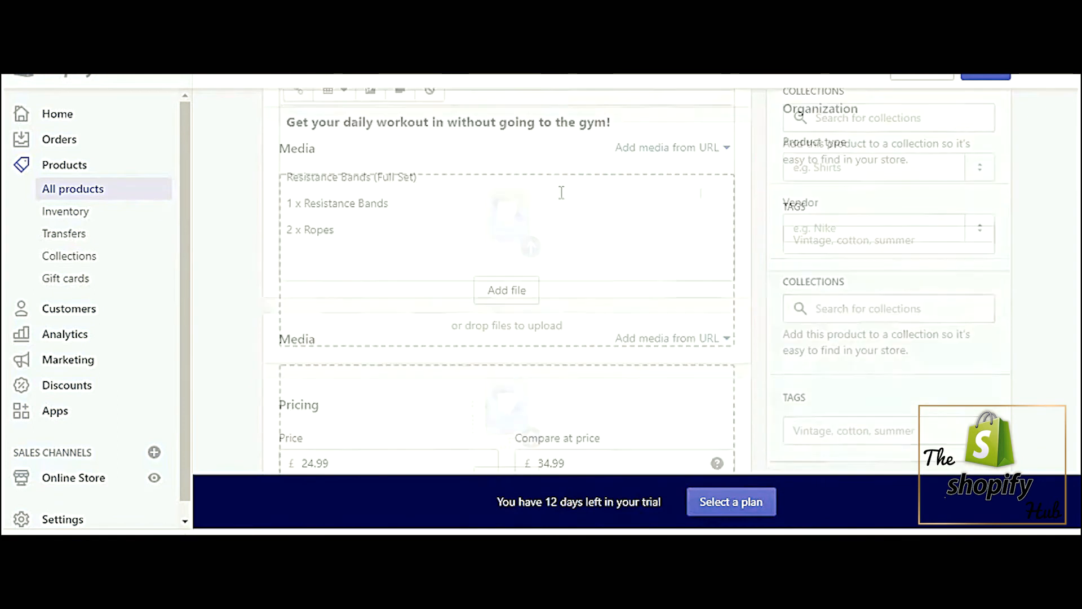
pyautogui.click(507, 289)
pyautogui.click(287, 135)
pyautogui.click(414, 349)
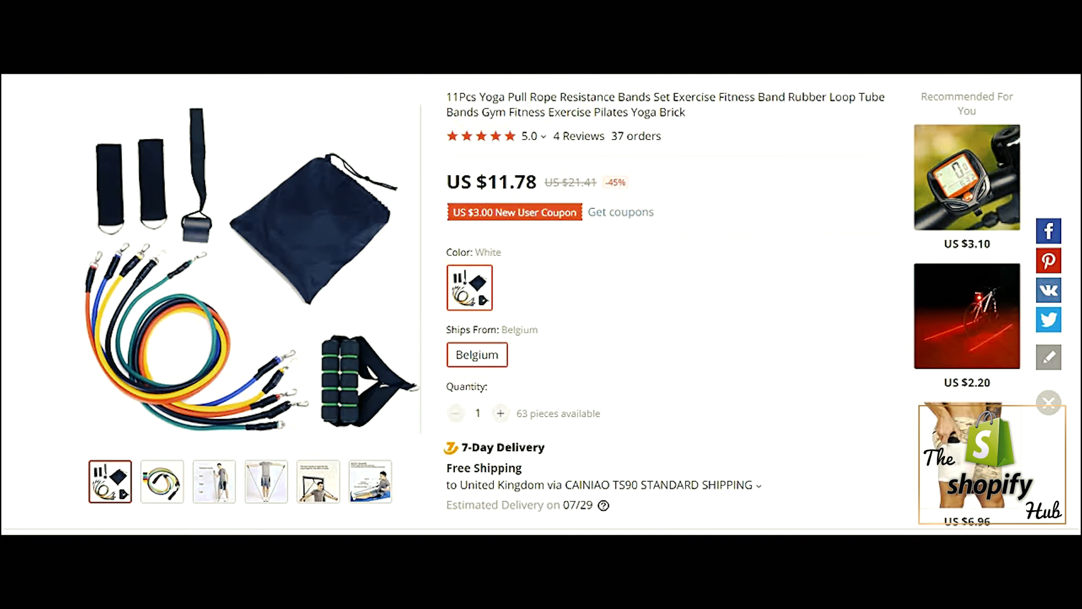
# - Search Google for "resistance bands + shopify" and shorten the query to "resistance bands"
pyautogui.hotkey('ctrl', 't')
pyautogui.write('resistance bands + shopify')
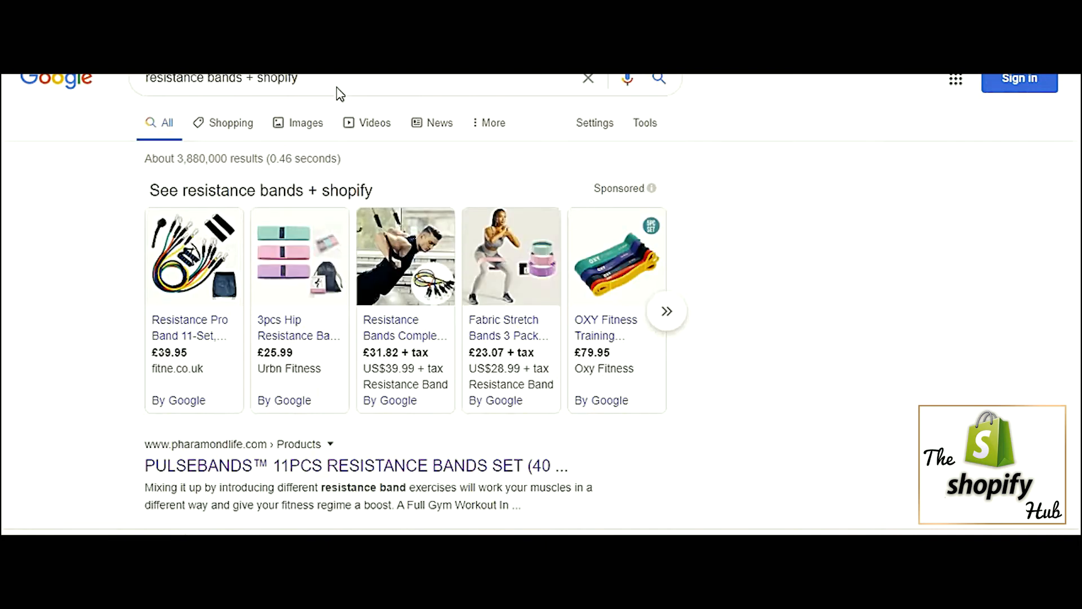
pyautogui.click(334, 79)
pyautogui.press('BackSpace')
pyautogui.press('BackSpace')
pyautogui.press('BackSpace')
pyautogui.press('BackSpace')
pyautogui.press('BackSpace')
pyautogui.press('BackSpace')
pyautogui.press('BackSpace')
pyautogui.press('BackSpace')
pyautogui.press('BackSpace')
pyautogui.press('BackSpace')
pyautogui.press('BackSpace')
pyautogui.press('BackSpace')
pyautogui.press('BackSpace')
pyautogui.press('BackSpace')
pyautogui.press('BackSpace')
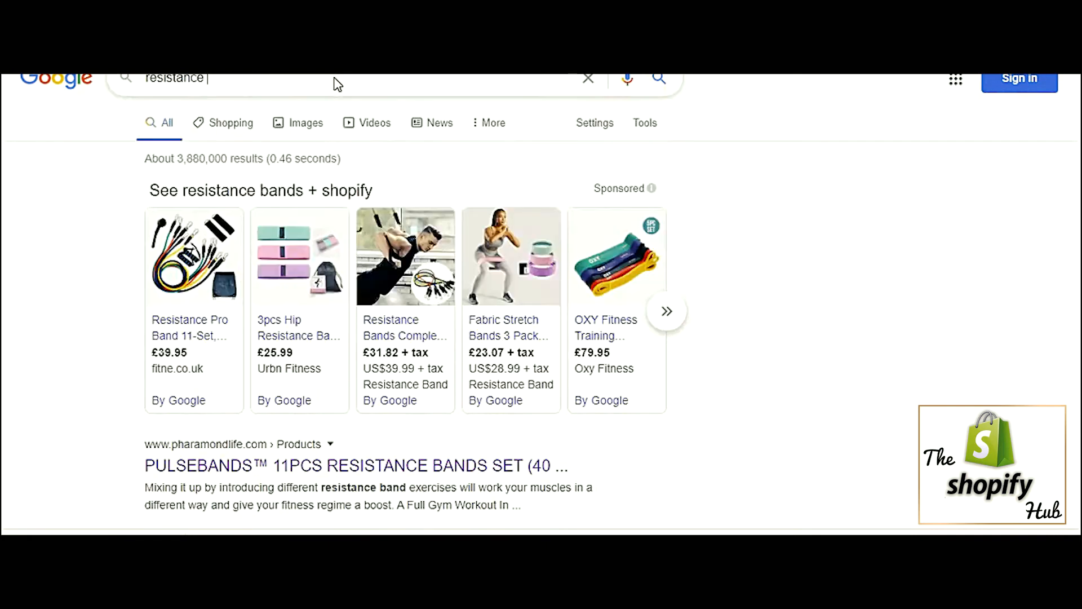
pyautogui.press('Return')
pyautogui.write('bands')
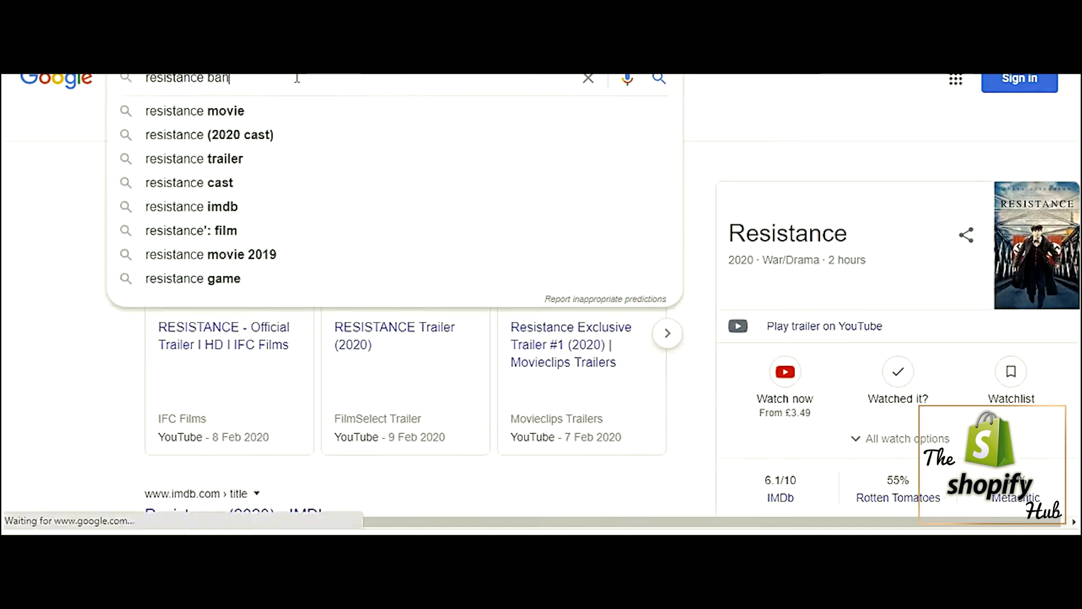
pyautogui.press('Return')
# - Look through Google's image results for resistance bands, including the sponsored shopping offers
pyautogui.click(354, 126)
pyautogui.scroll(-10, 336, 350)
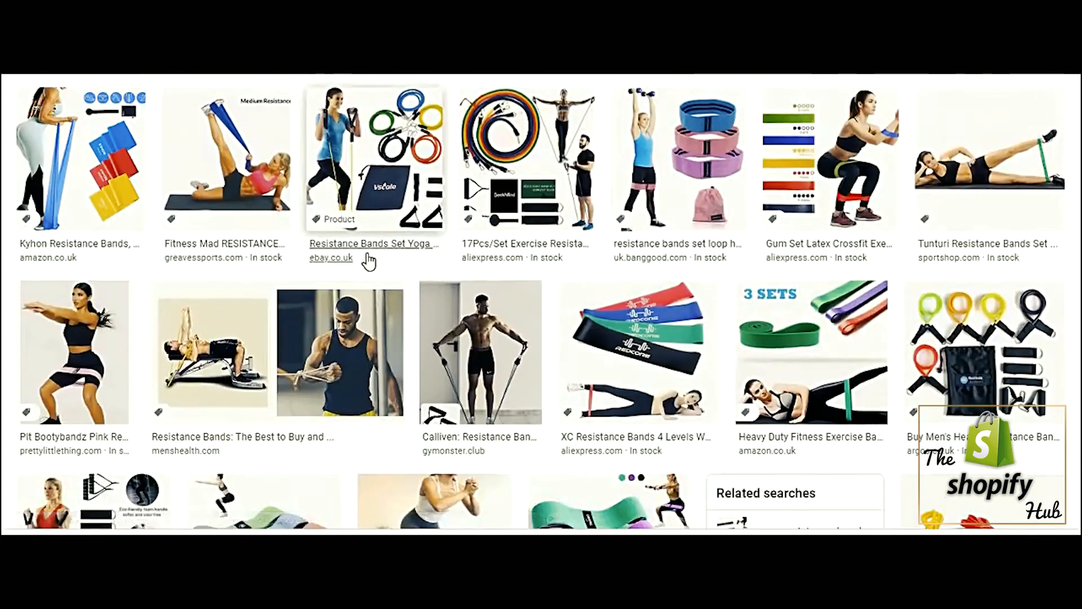
pyautogui.scroll(-11, 367, 261)
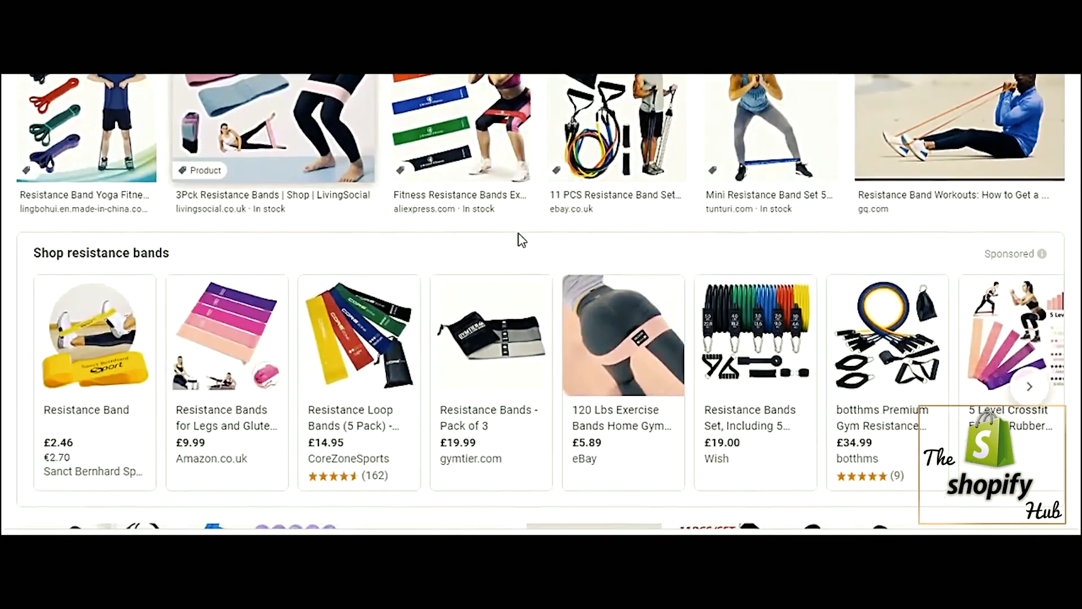
pyautogui.scroll(20, 517, 236)
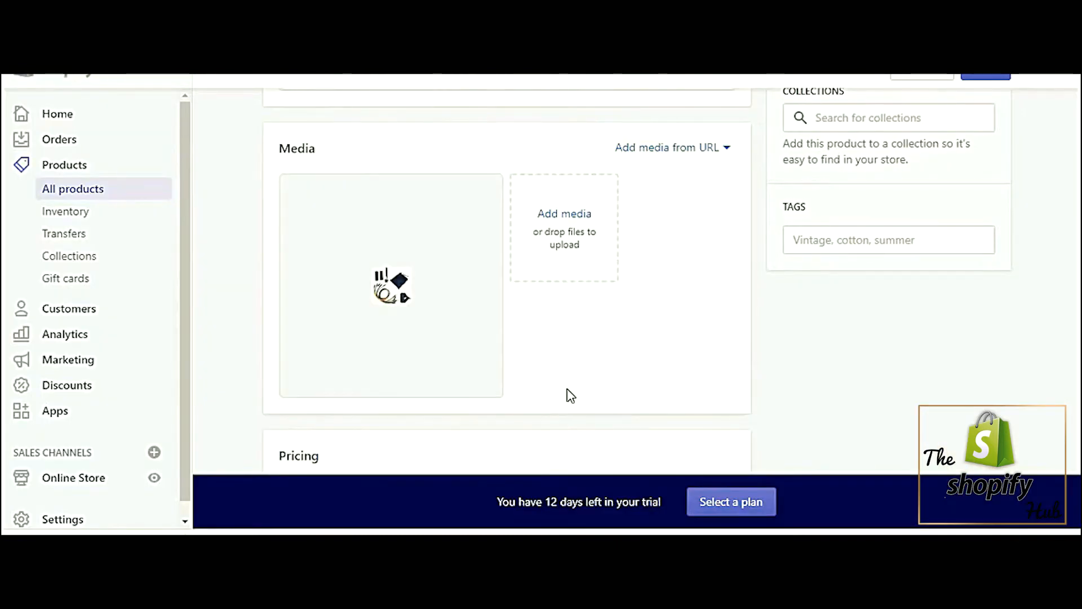
# - Save the Shopify product and open its preview
pyautogui.scroll(-10, 567, 393)
pyautogui.scroll(15, 568, 394)
pyautogui.click(987, 79)
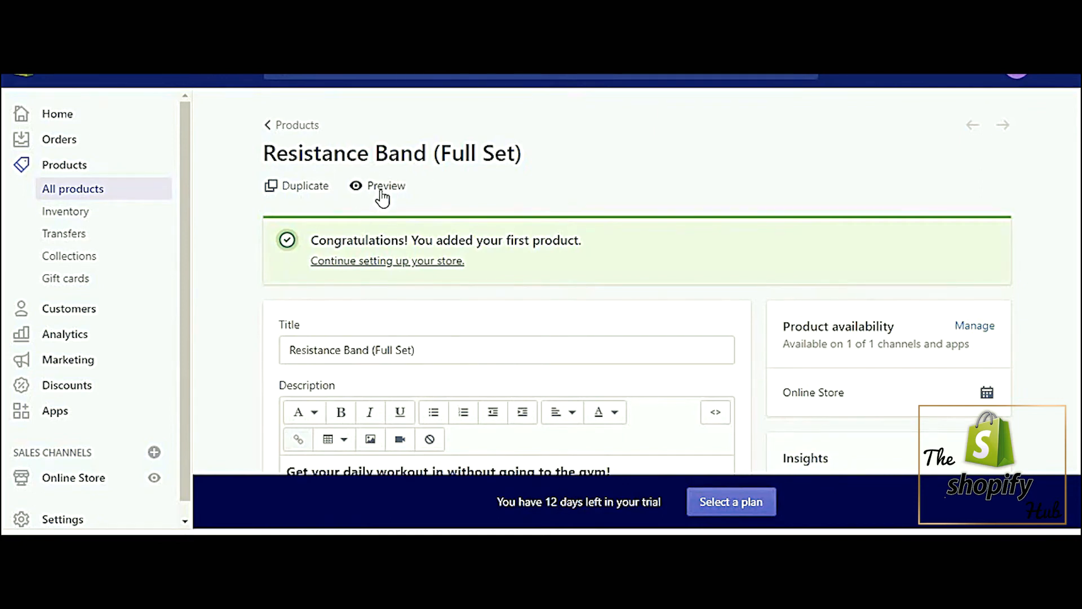
pyautogui.click(381, 192)
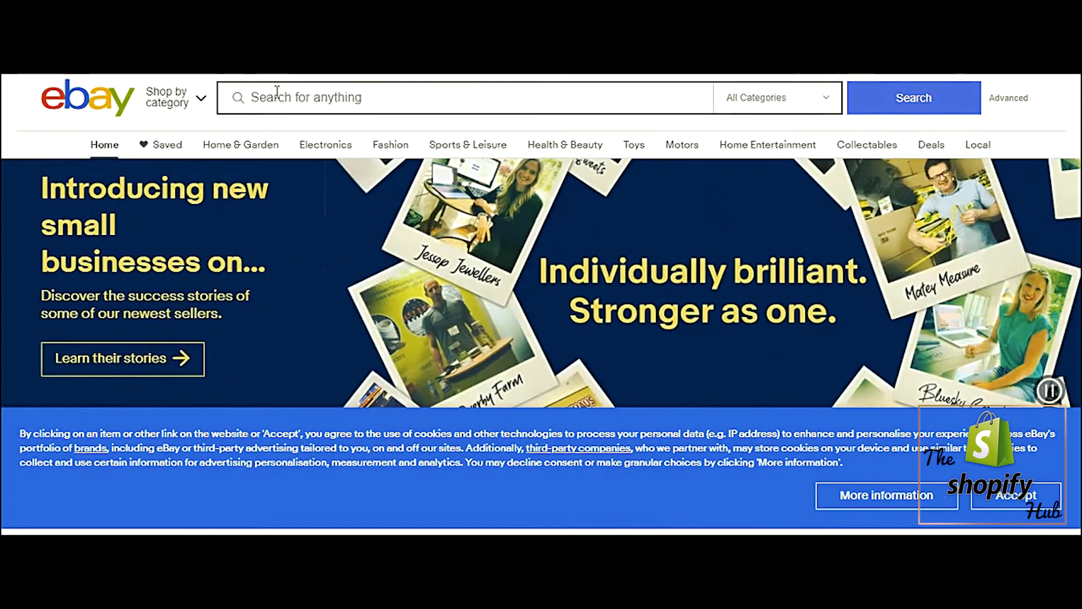
# - Search eBay for "resistance bands" and open the "11PCS Set Resistance Bands Workout Exercise Crossfit Fitness Yoga Training Tubes" listing with the labelled product image
pyautogui.write('st')
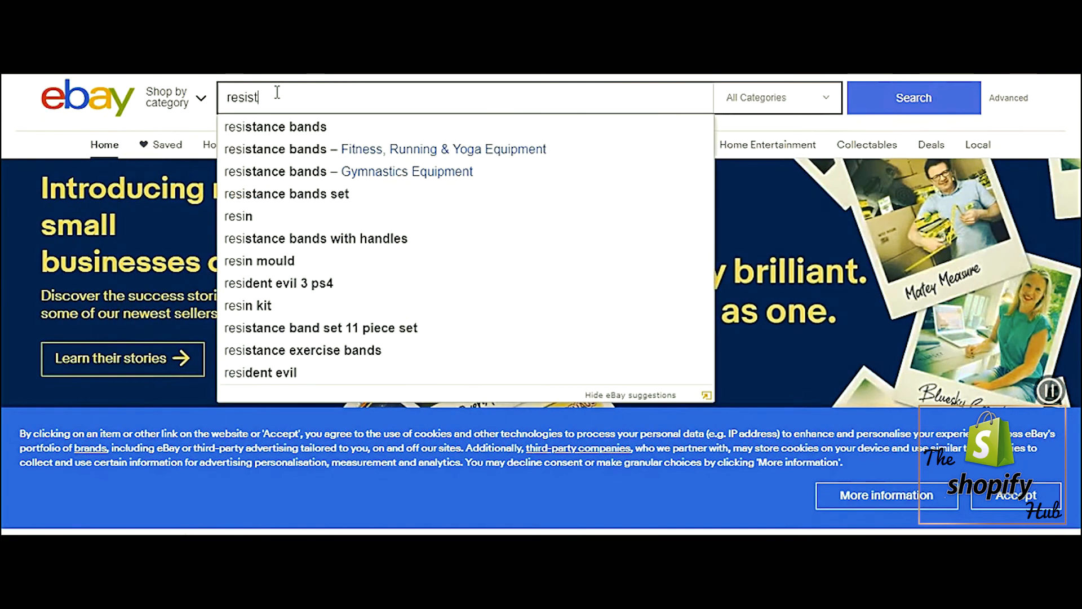
pyautogui.click(479, 127)
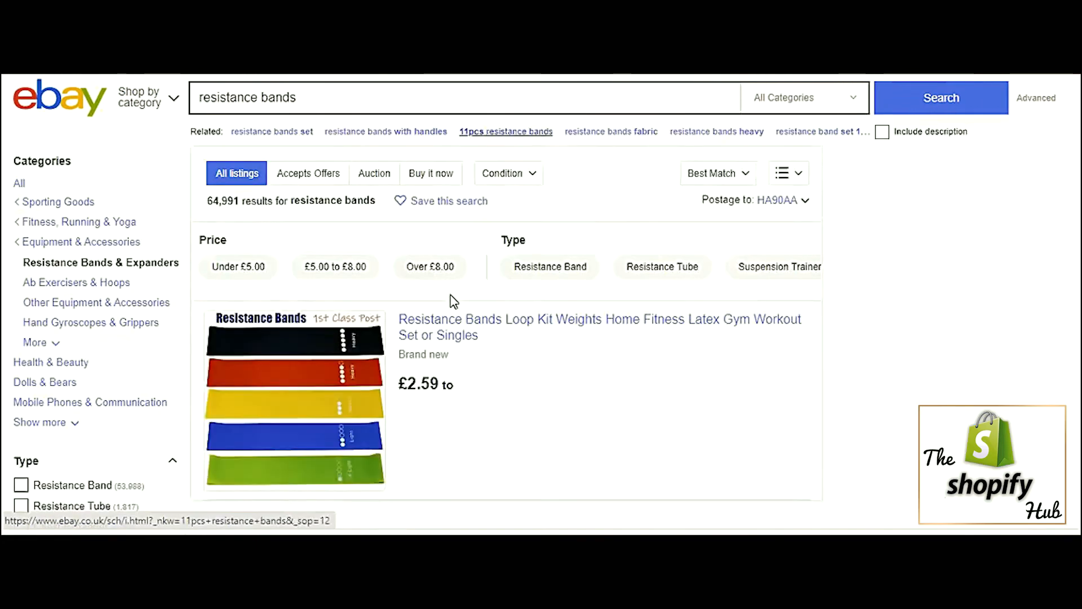
pyautogui.scroll(-9, 452, 283)
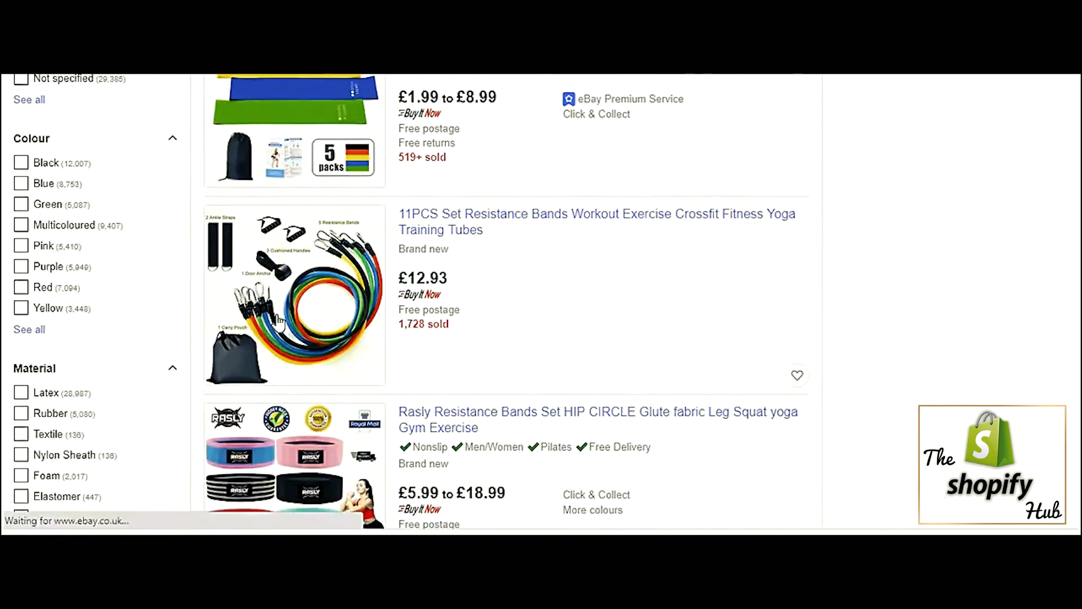
pyautogui.scroll(-9, 237, 343)
pyautogui.scroll(-15, 295, 264)
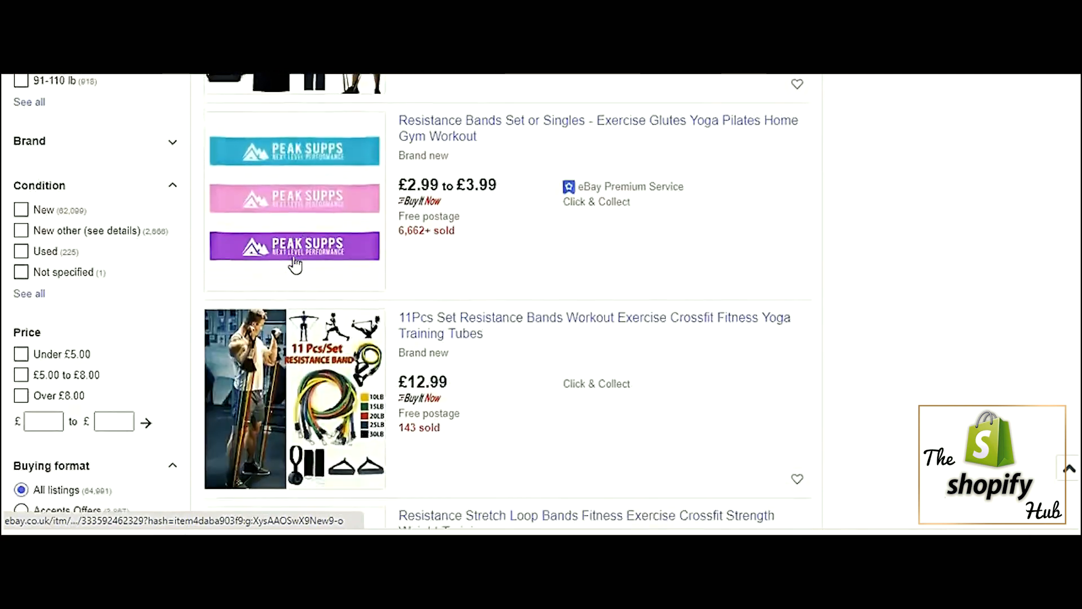
pyautogui.scroll(-2, 325, 209)
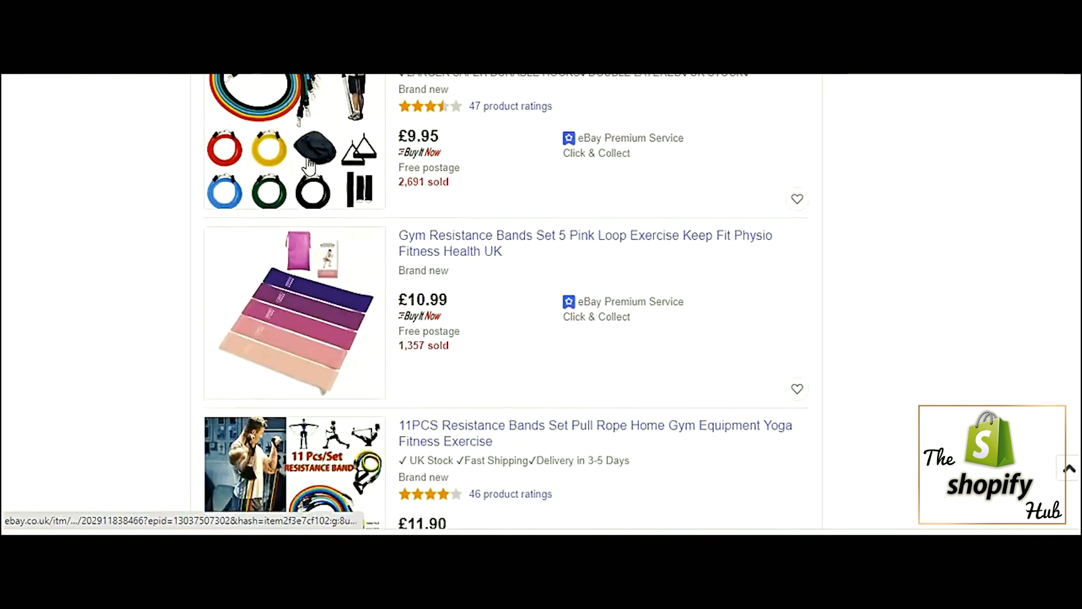
pyautogui.scroll(13, 367, 182)
pyautogui.scroll(-12, 367, 182)
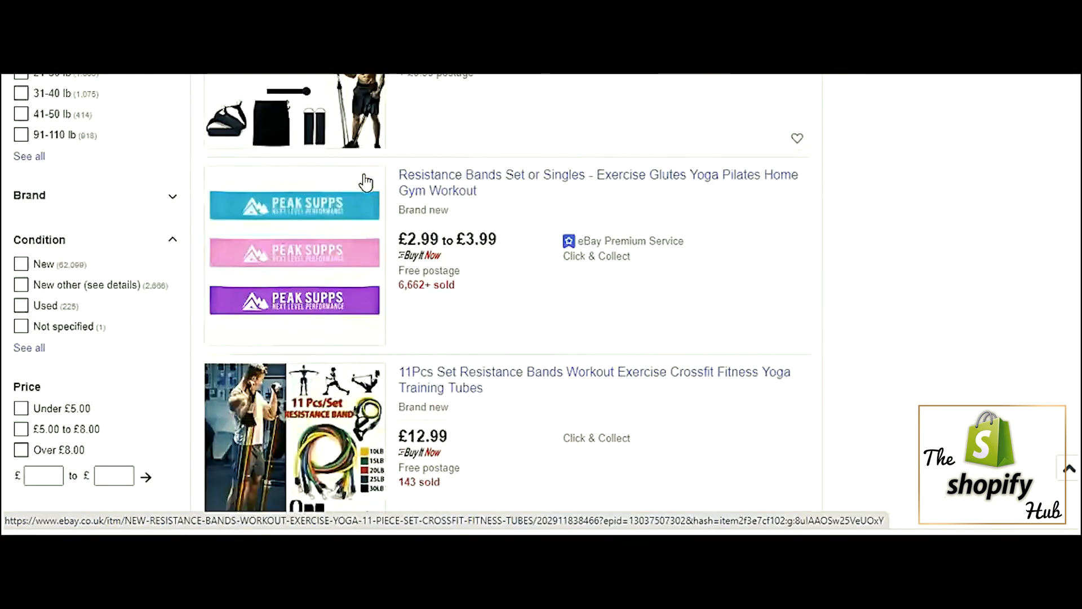
pyautogui.scroll(3, 286, 354)
pyautogui.click(286, 354)
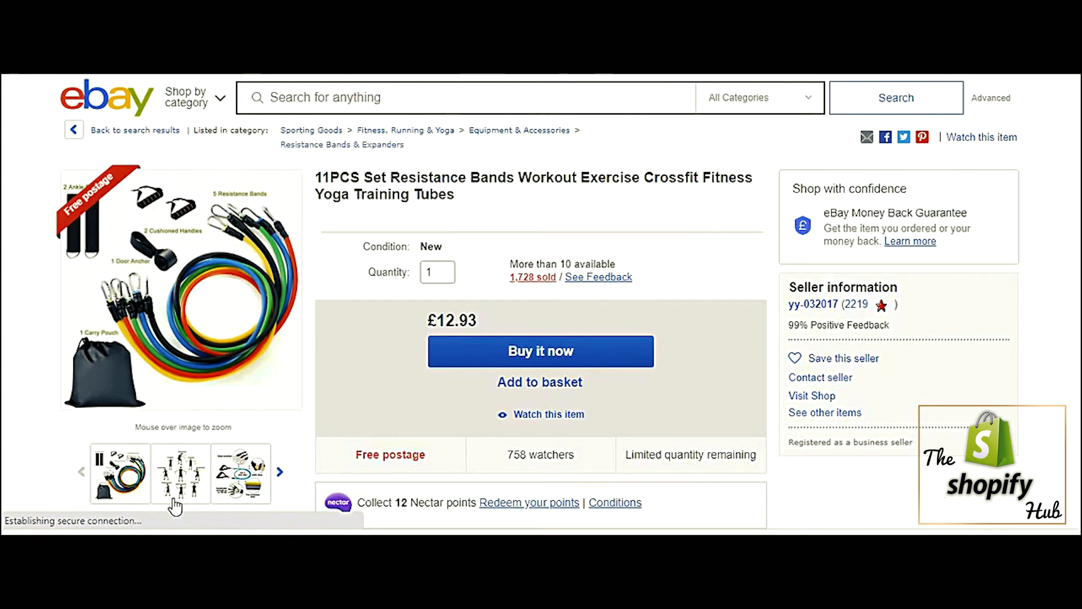
# - Enlarge the eBay listing's main image and save the page to the computer
pyautogui.rightClick(141, 359)
pyautogui.press('Escape')
pyautogui.click(155, 325)
pyautogui.rightClick(455, 317)
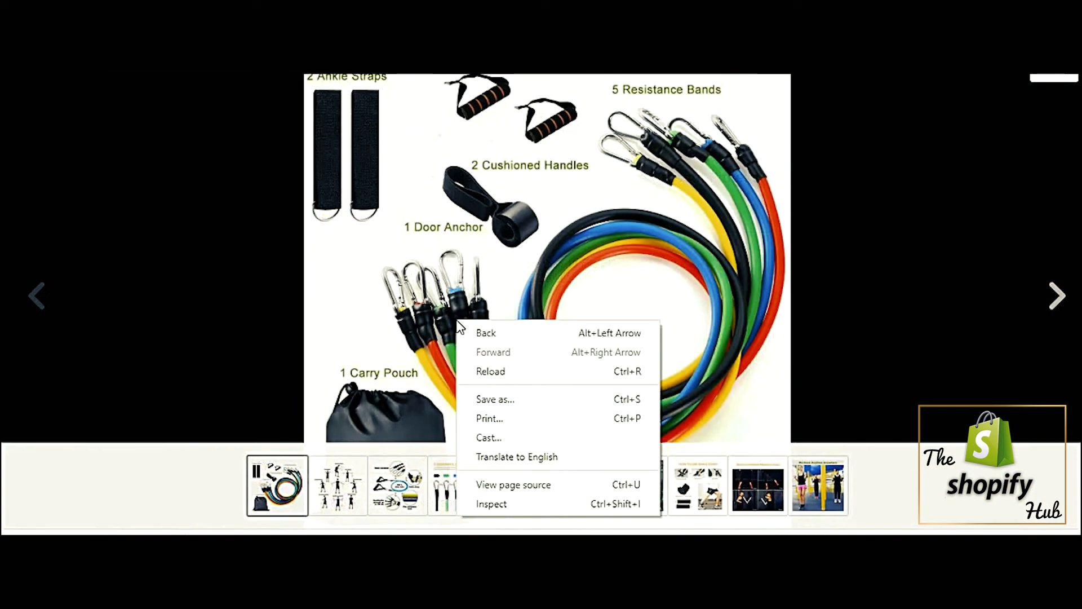
pyautogui.click(502, 404)
pyautogui.press('Return')
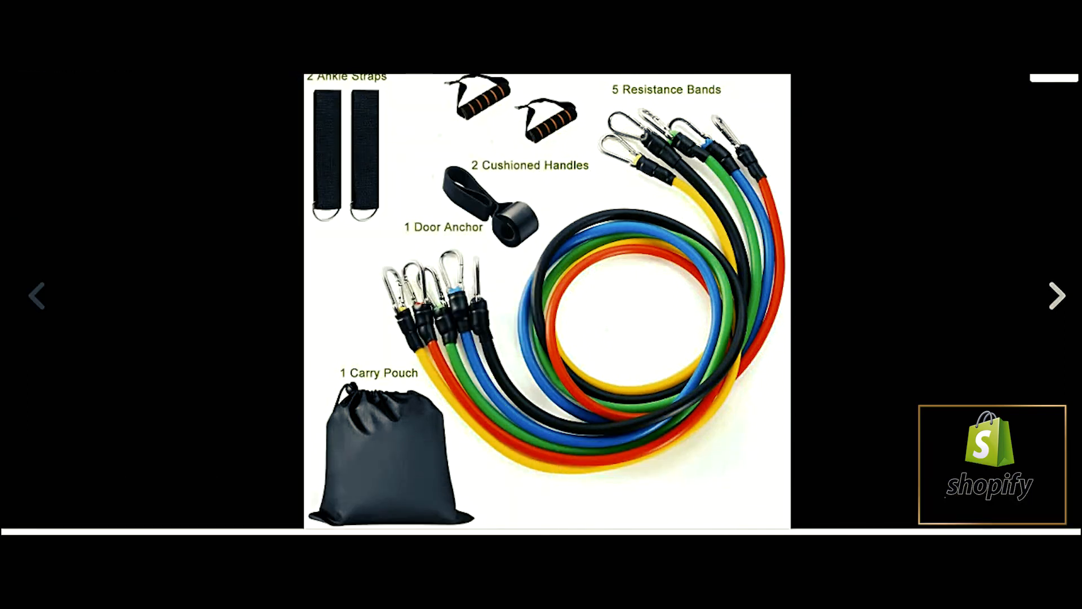
pyautogui.press('Escape')
# - Delete the 50 × 46 px image from the Shopify product's media
pyautogui.scroll(-5, 448, 274)
pyautogui.scroll(-5, 449, 275)
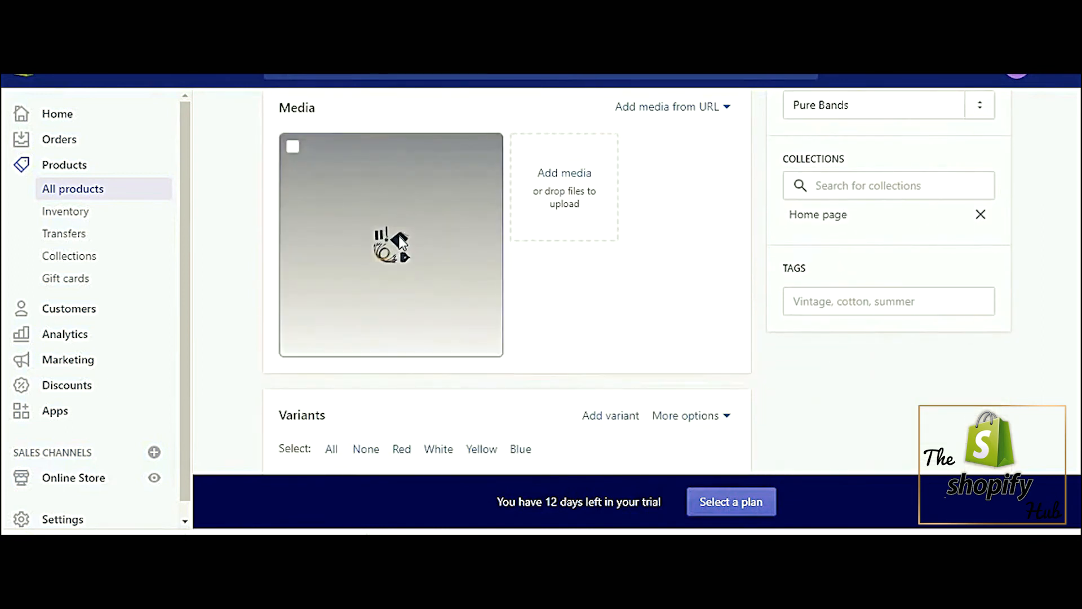
pyautogui.click(400, 242)
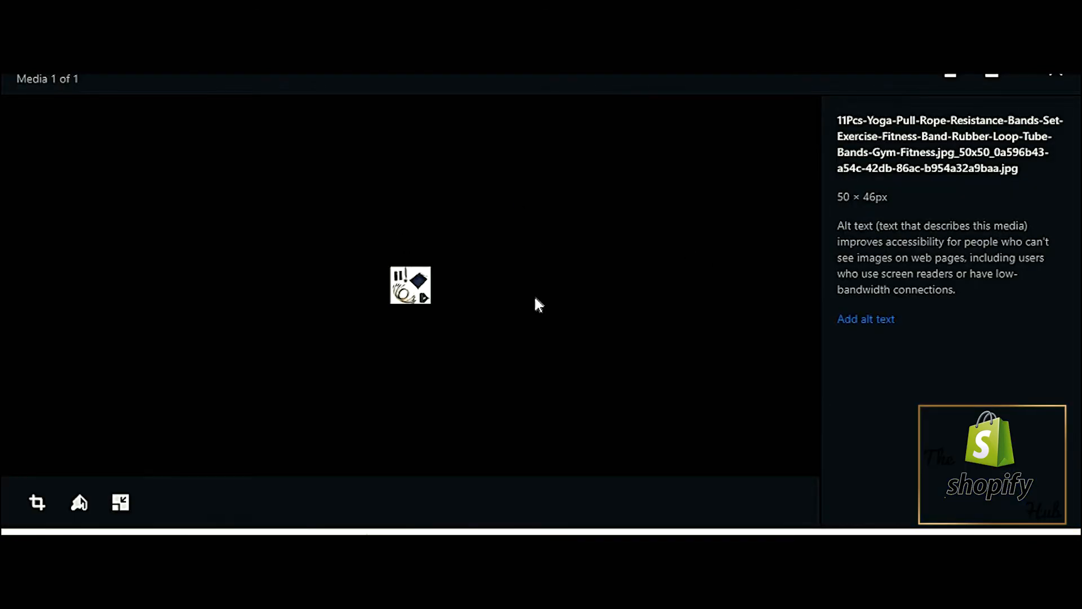
pyautogui.click(950, 79)
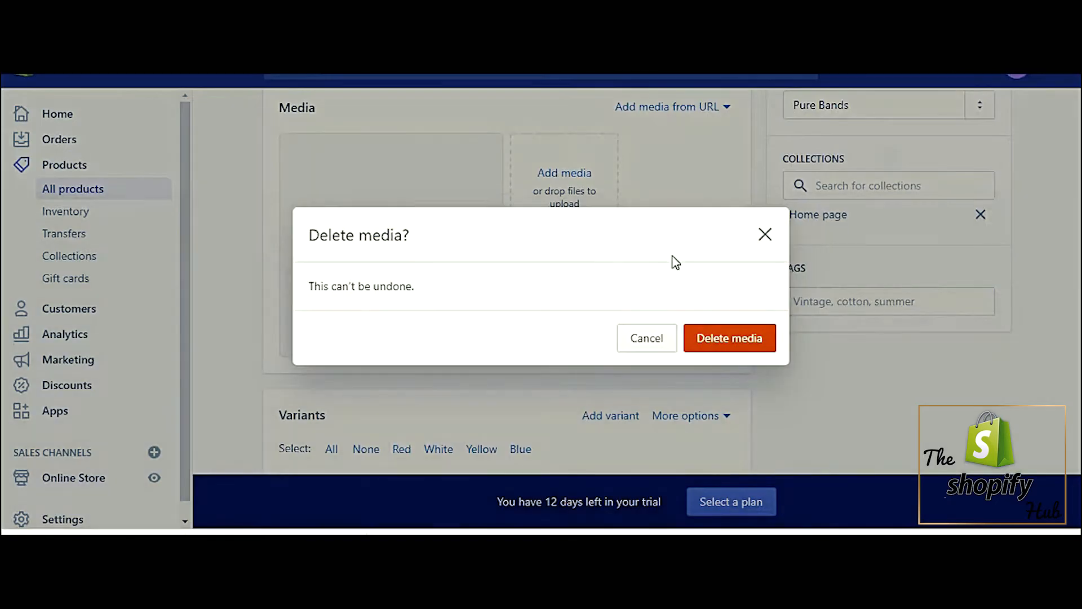
pyautogui.click(736, 345)
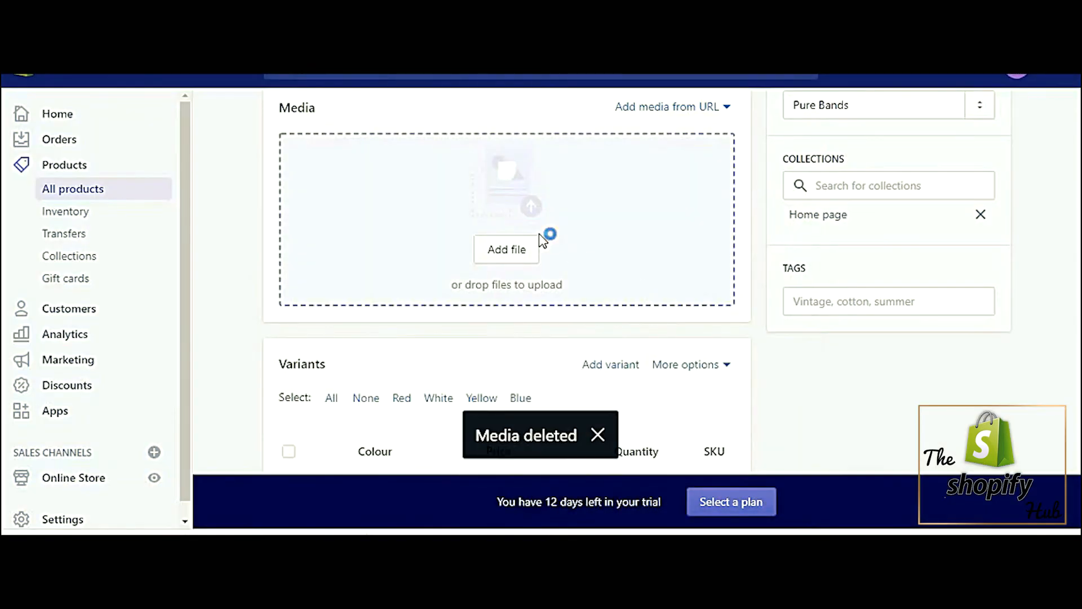
# - Try to upload the saved eBay listing web page file as the product's media
pyautogui.click(537, 243)
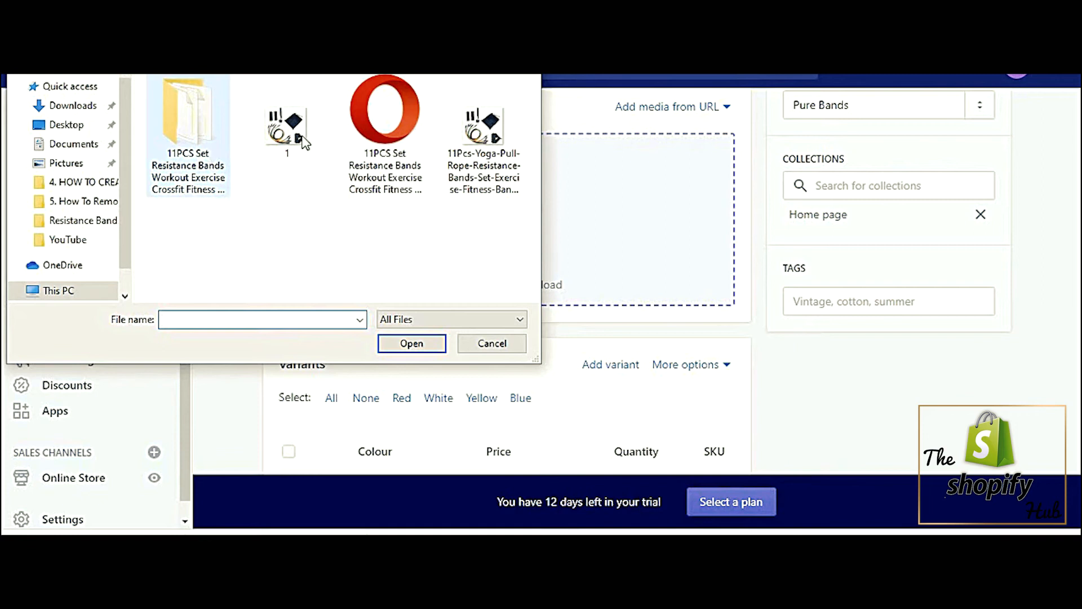
pyautogui.doubleClick(414, 149)
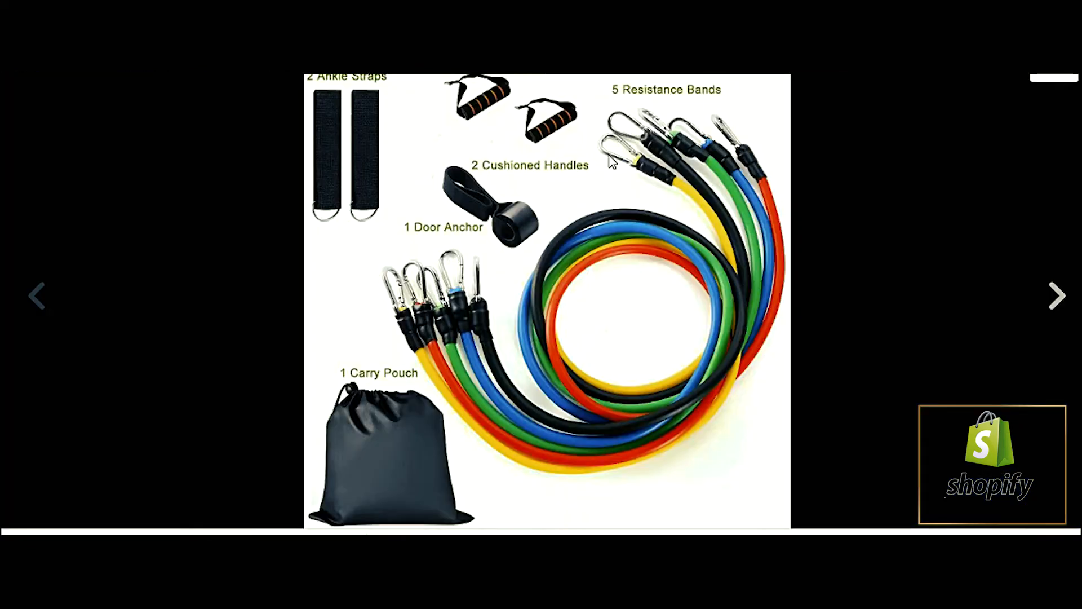
# - Save the enlarged eBay image of the labelled resistance band set to the computer and upload it to the Shopify product's media
pyautogui.rightClick(598, 169)
pyautogui.click(678, 201)
pyautogui.click(414, 344)
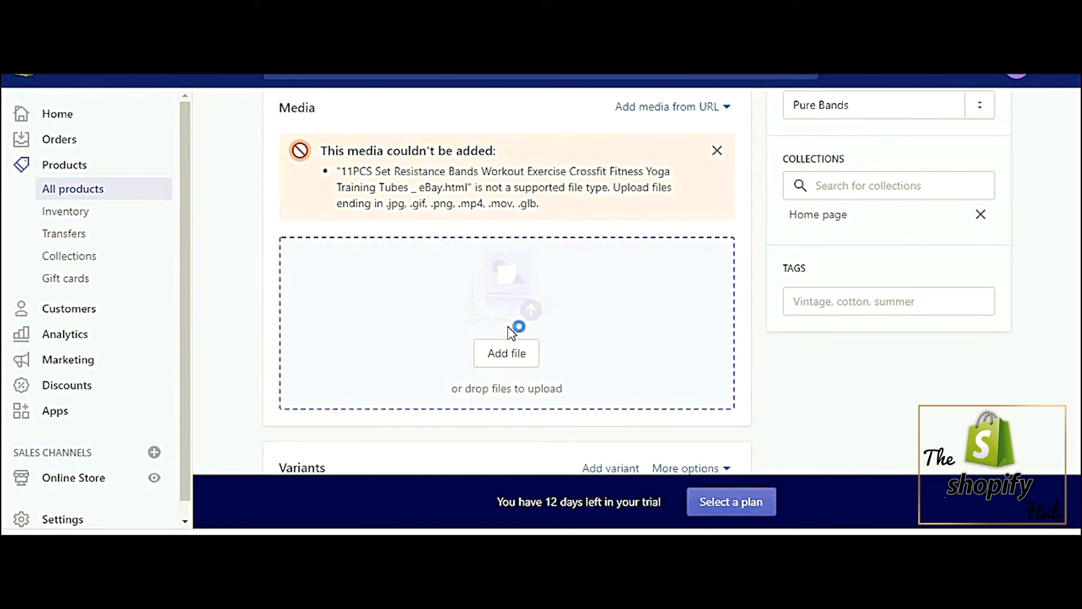
pyautogui.click(510, 338)
pyautogui.doubleClick(195, 247)
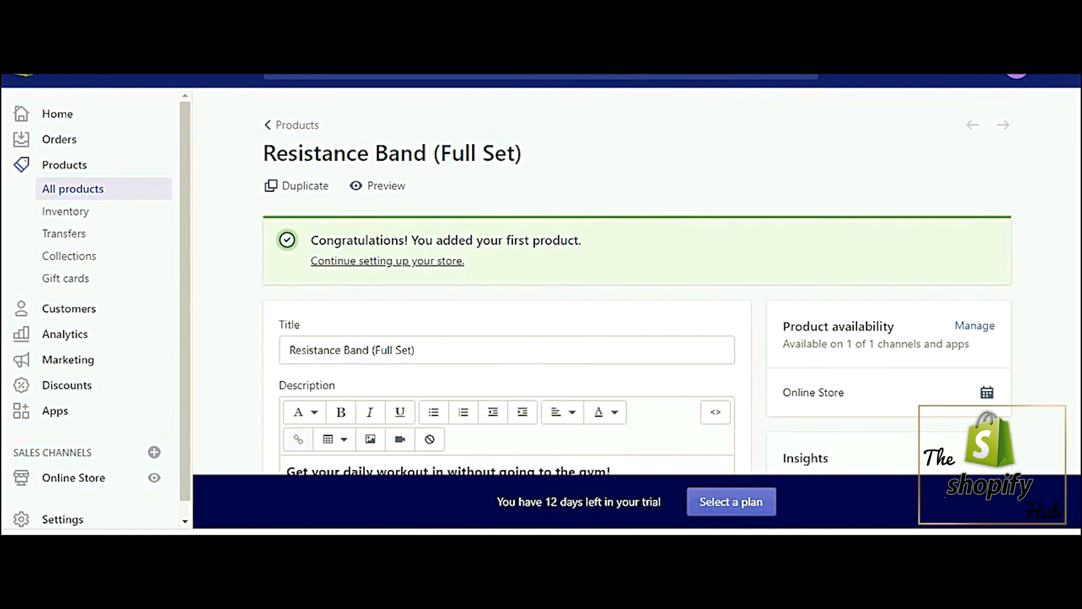
# - Preview the product and check the availability of the White and Blue colour options
pyautogui.click(385, 189)
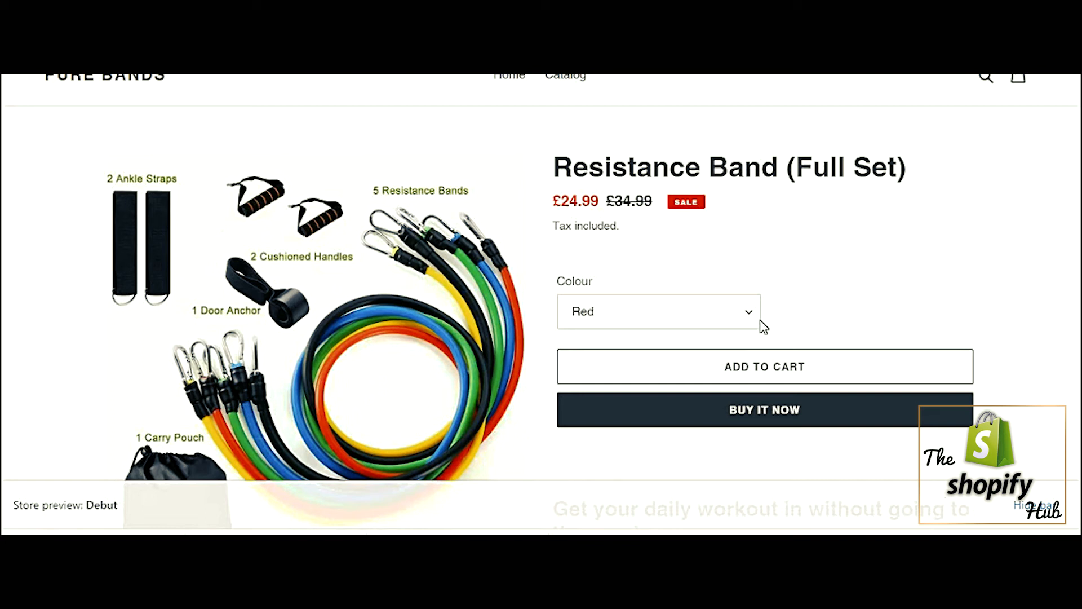
pyautogui.click(710, 324)
pyautogui.click(622, 352)
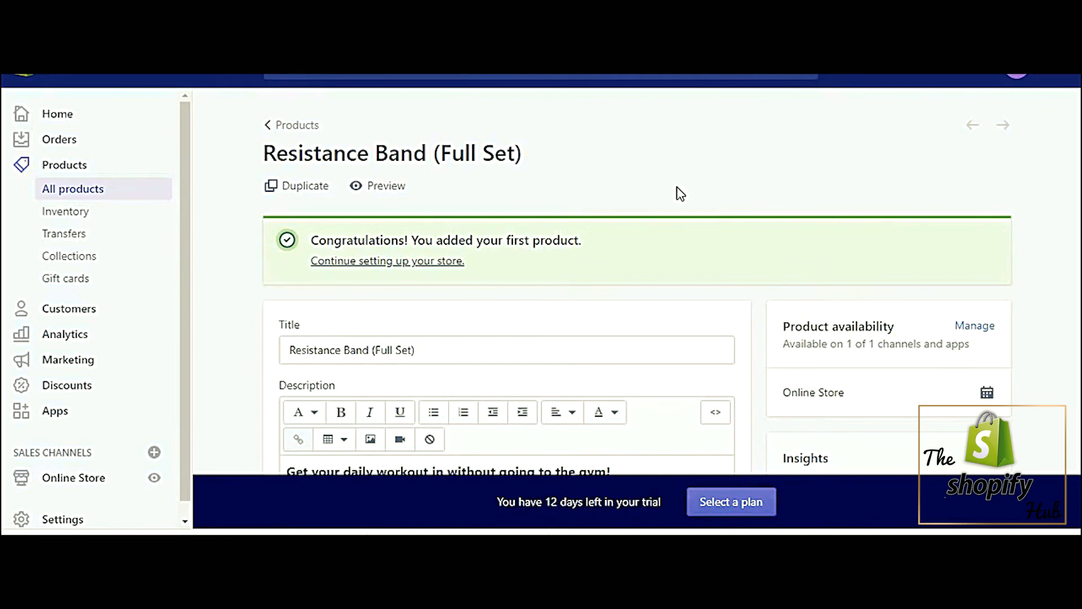
pyautogui.scroll(-10, 680, 193)
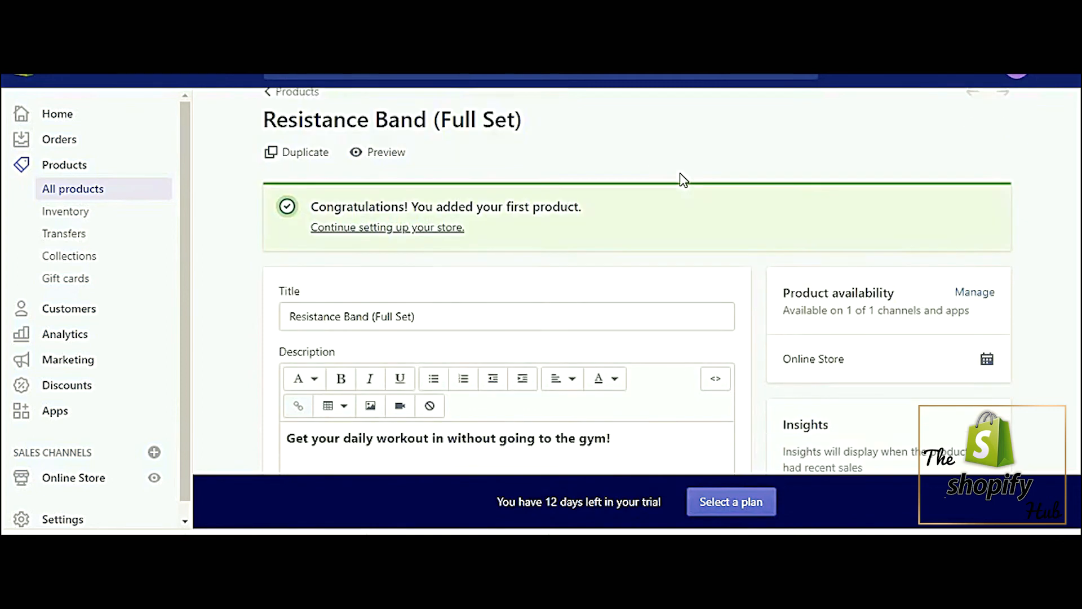
pyautogui.scroll(2, 431, 175)
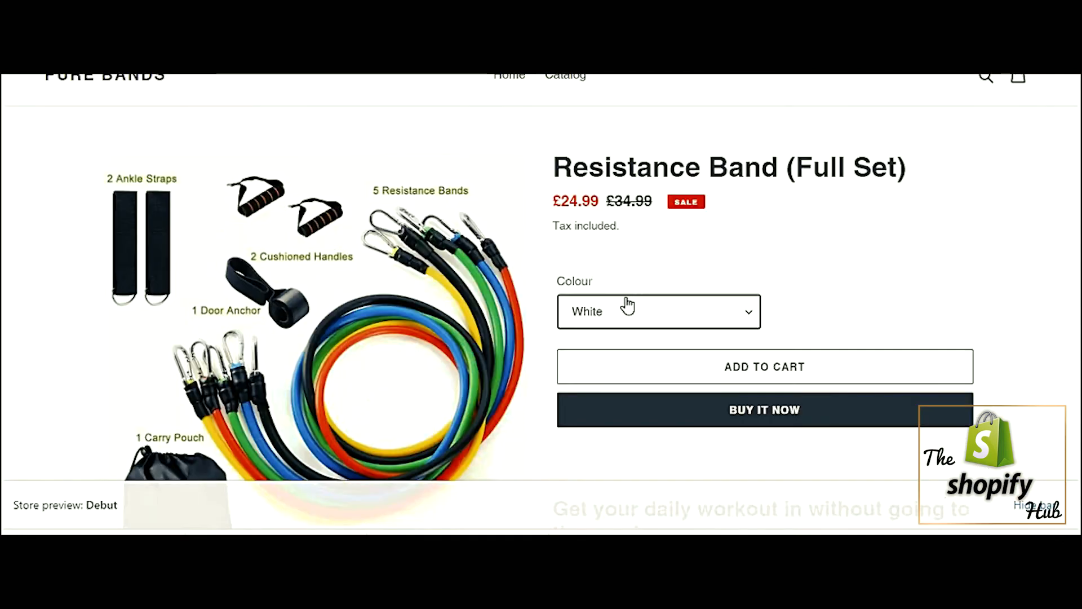
pyautogui.click(621, 309)
pyautogui.click(591, 384)
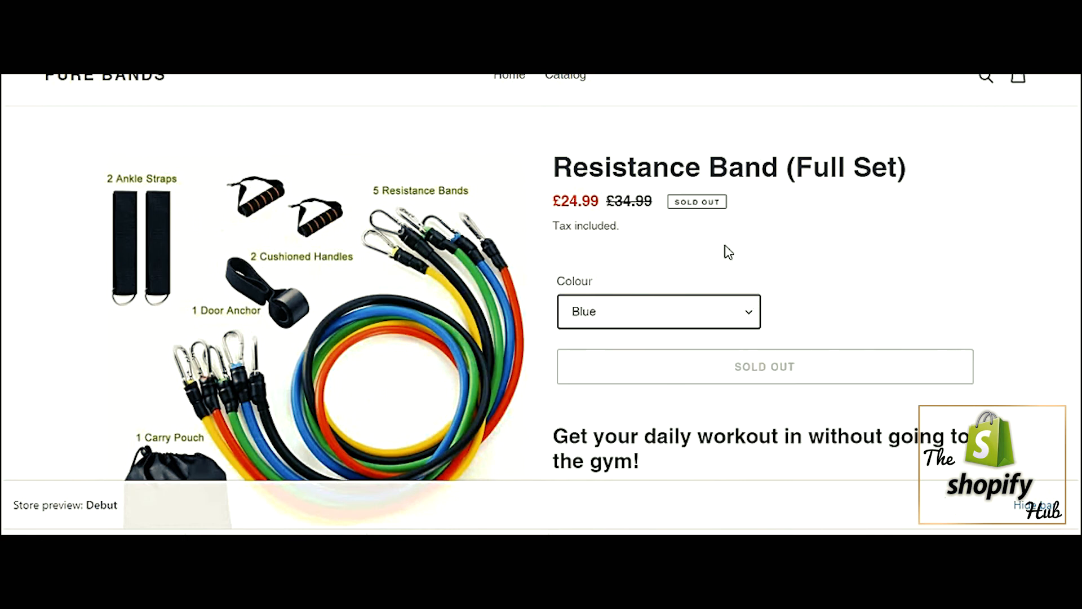
pyautogui.click(721, 363)
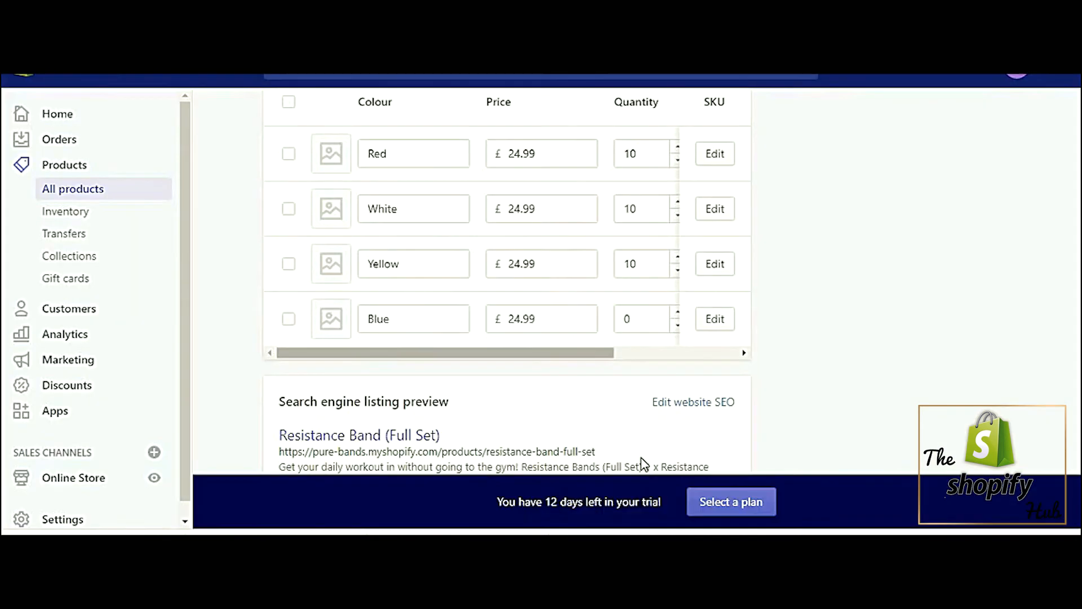
# - Set the Blue variant's quantity to 1 and save the product
pyautogui.doubleClick(625, 317)
pyautogui.write('1')
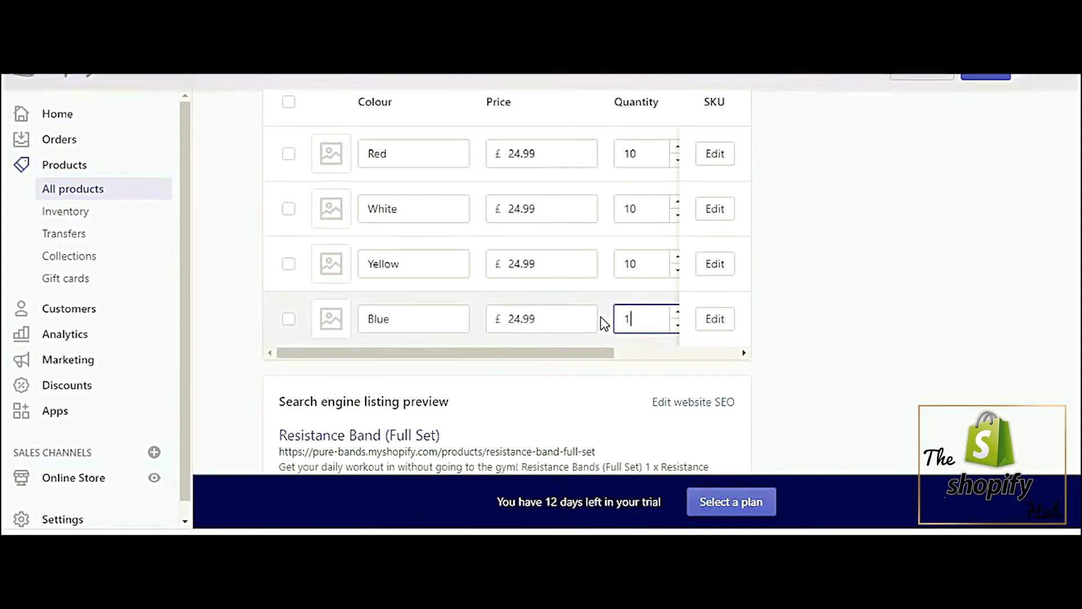
pyautogui.click(993, 76)
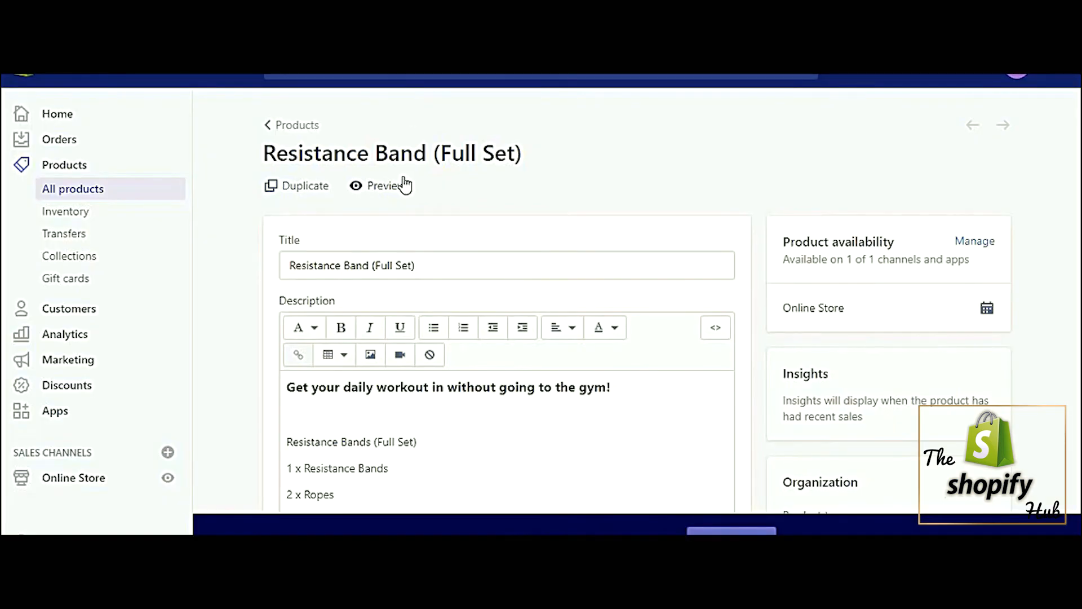
# - Preview the saved product again and select the Blue colour option to check its availability
pyautogui.click(395, 185)
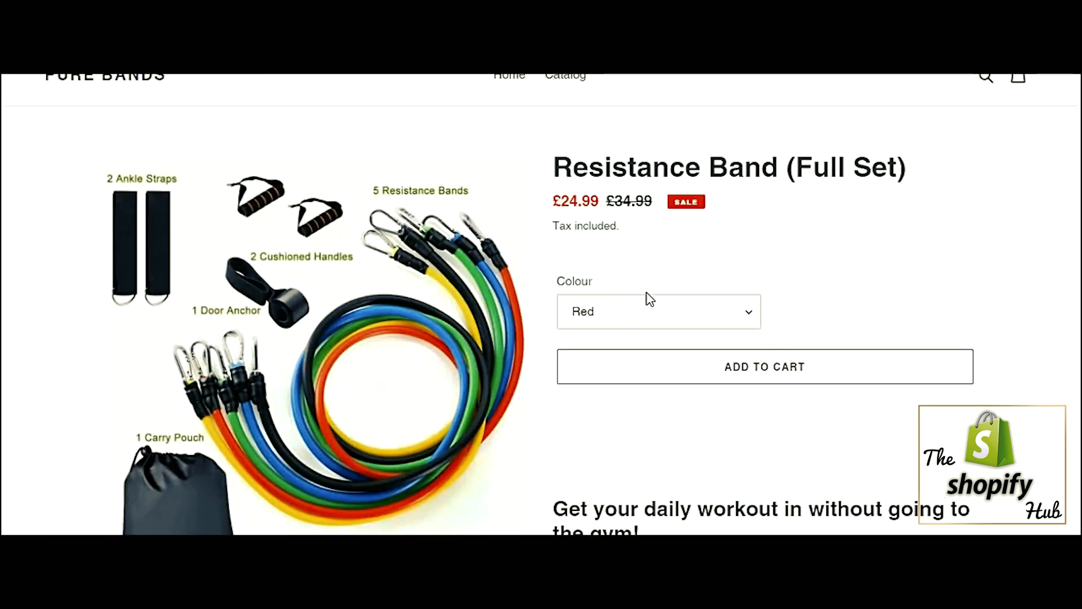
pyautogui.click(643, 317)
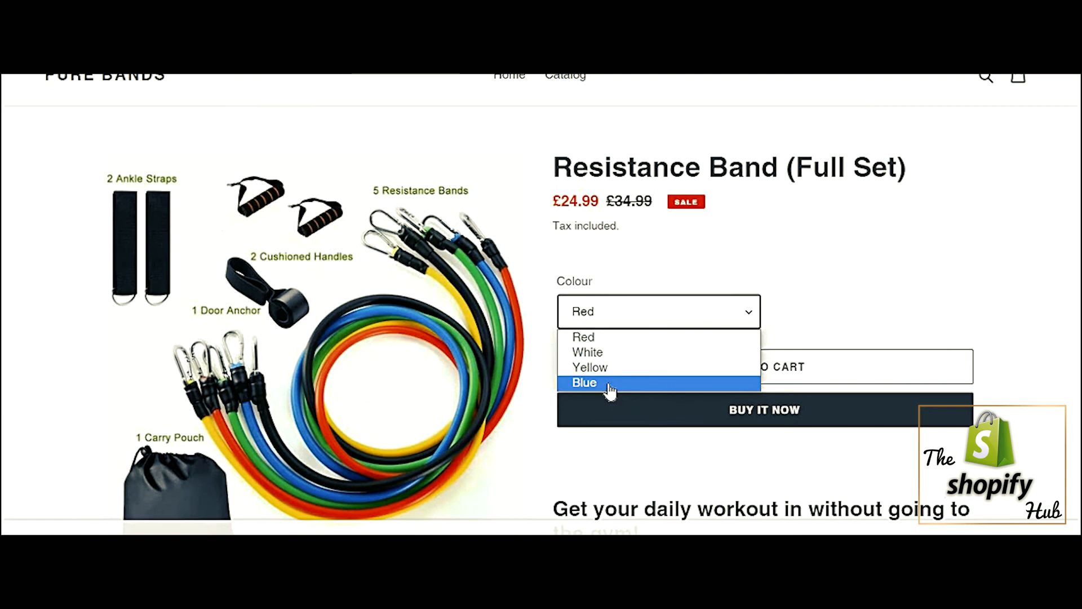
pyautogui.click(609, 385)
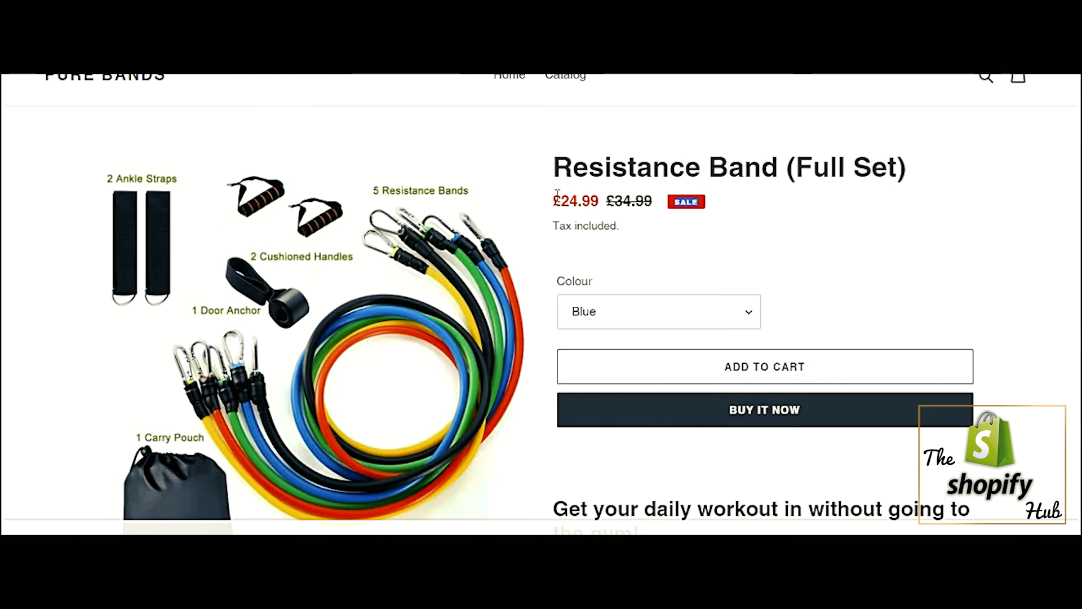
# - Examine the previewed product page's image, sale pricing, purchase options, description and footer
pyautogui.scroll(-10, 674, 379)
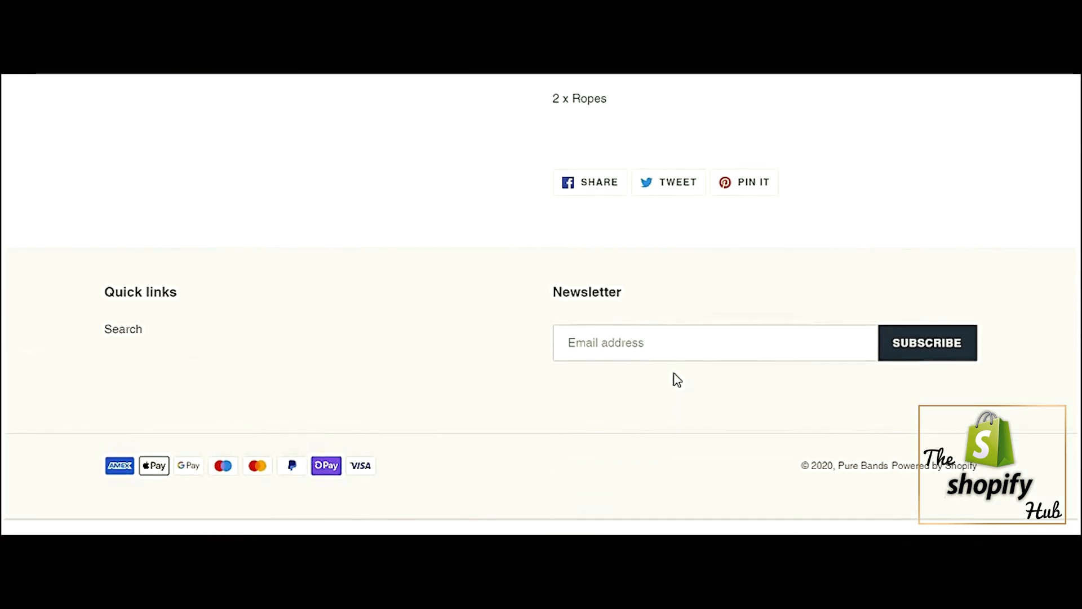
pyautogui.scroll(2, 732, 350)
pyautogui.scroll(8, 778, 293)
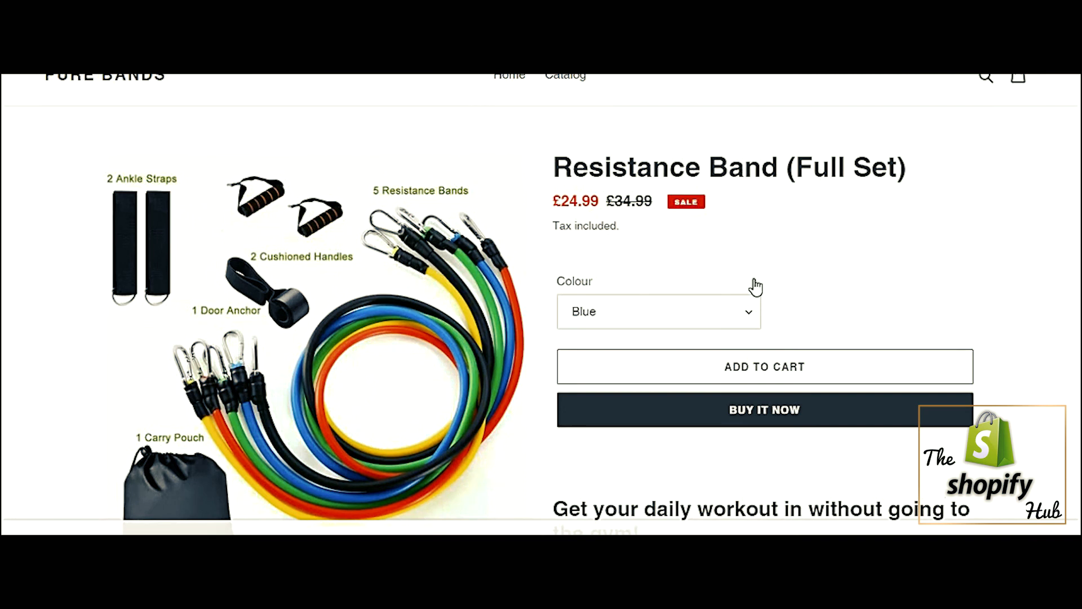
pyautogui.scroll(-2, 755, 283)
pyautogui.moveTo(648, 421); pyautogui.dragTo(609, 368)
pyautogui.click(589, 346)
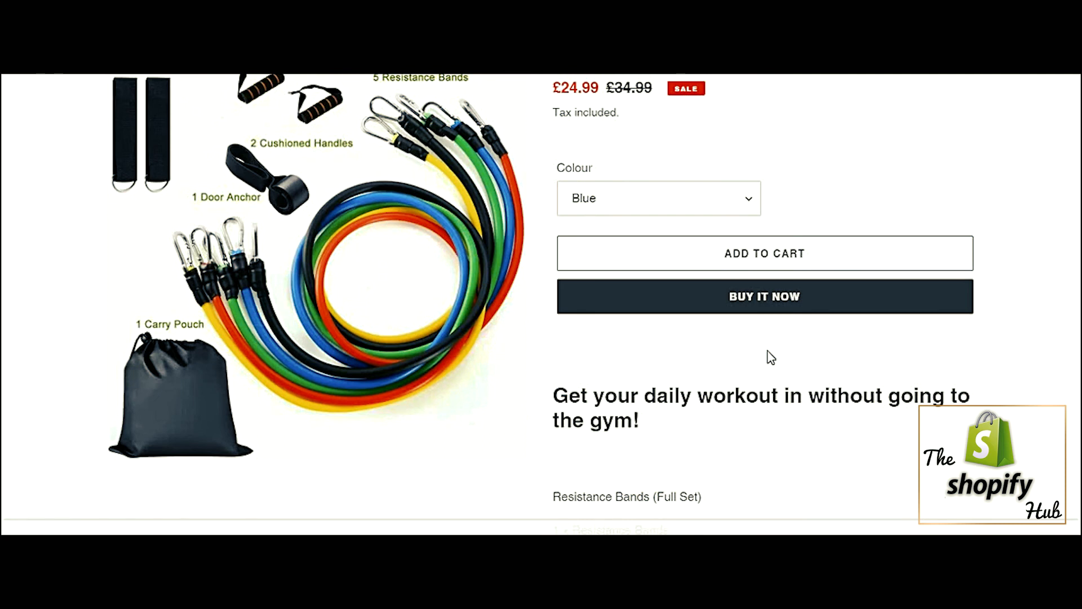
pyautogui.scroll(2, 771, 357)
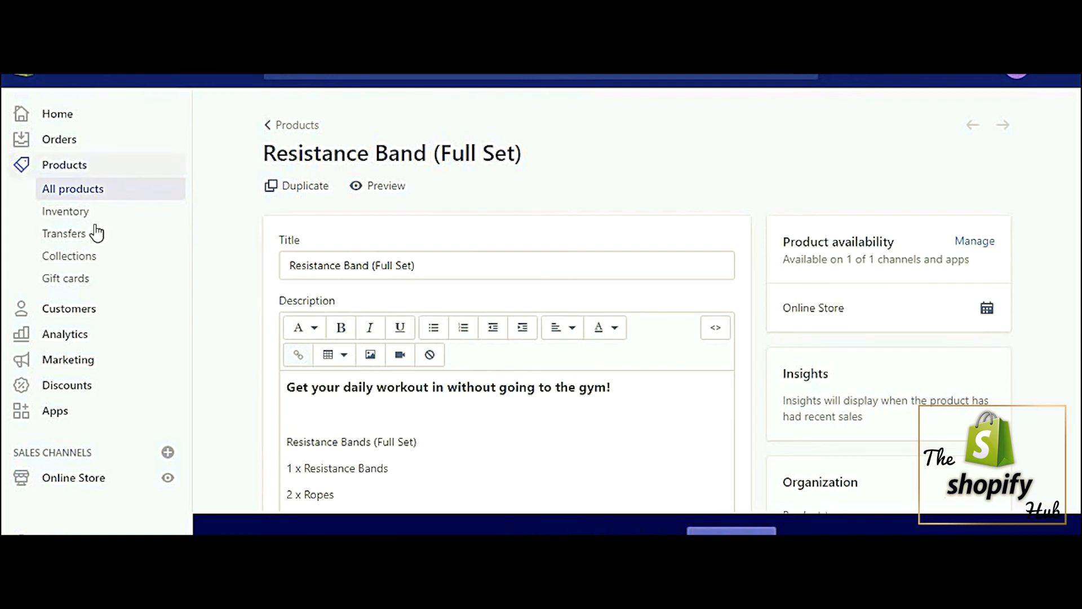
# - Open the store's product collections in the Shopify admin
pyautogui.click(81, 258)
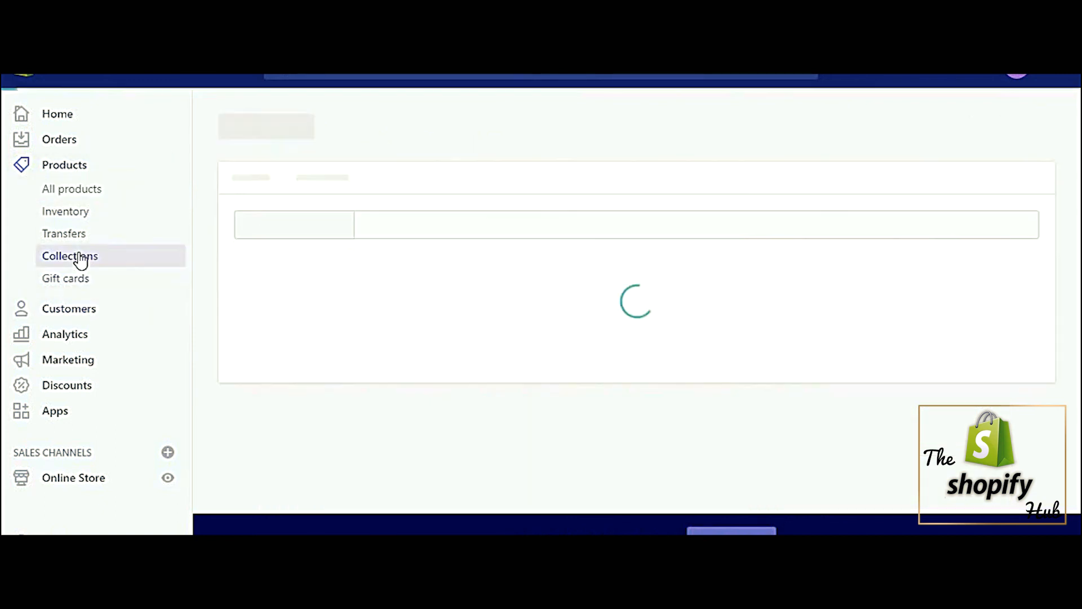